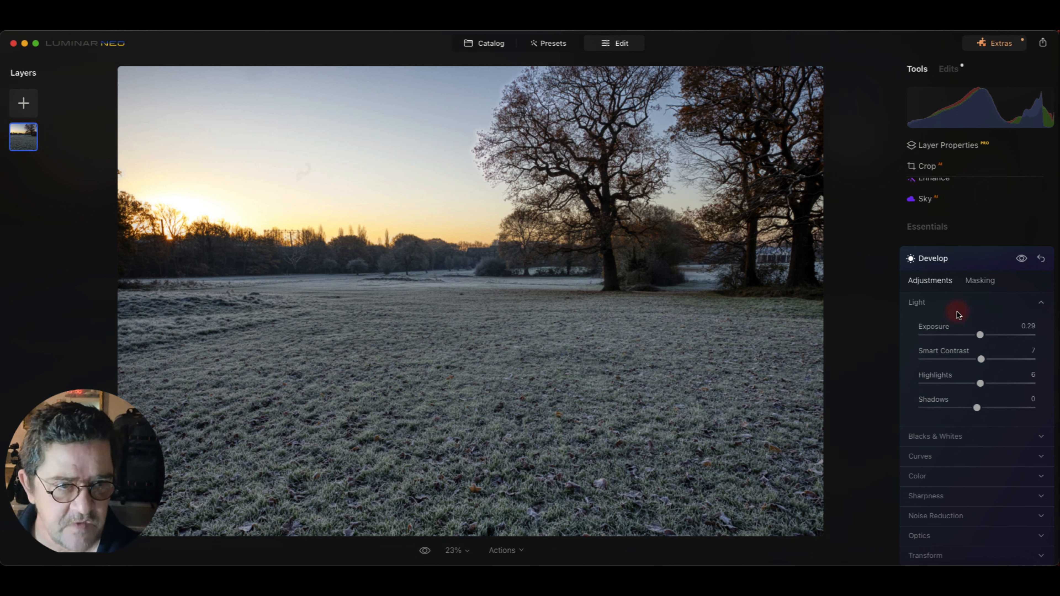
- Collapse the Develop tool and look through the available editing tools from Favorites to Professional
click(971, 264)
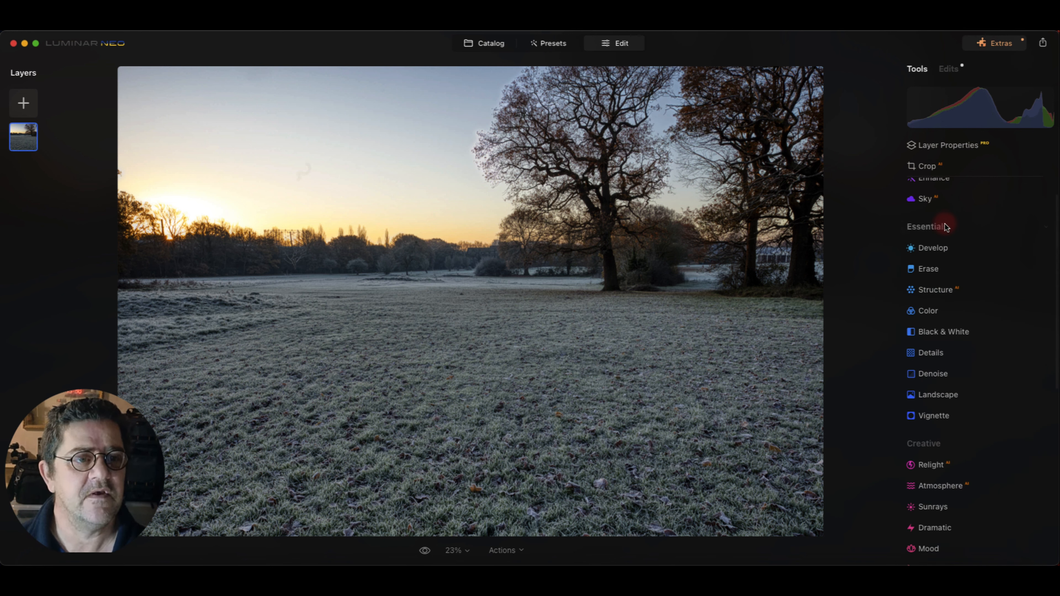
scroll(953, 212, up, 2)
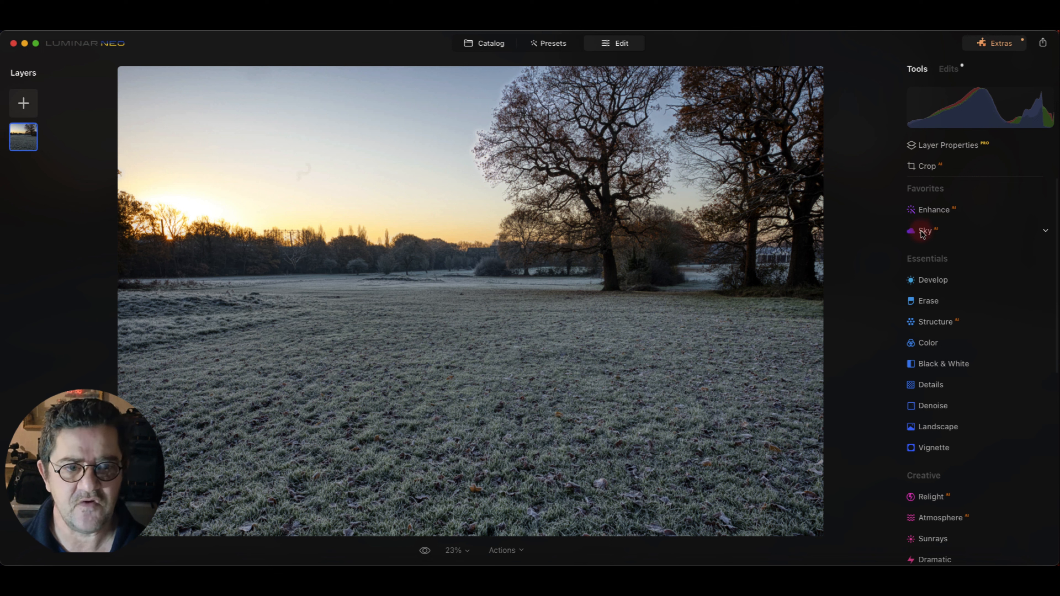
scroll(922, 233, down, 10)
scroll(930, 235, up, 10)
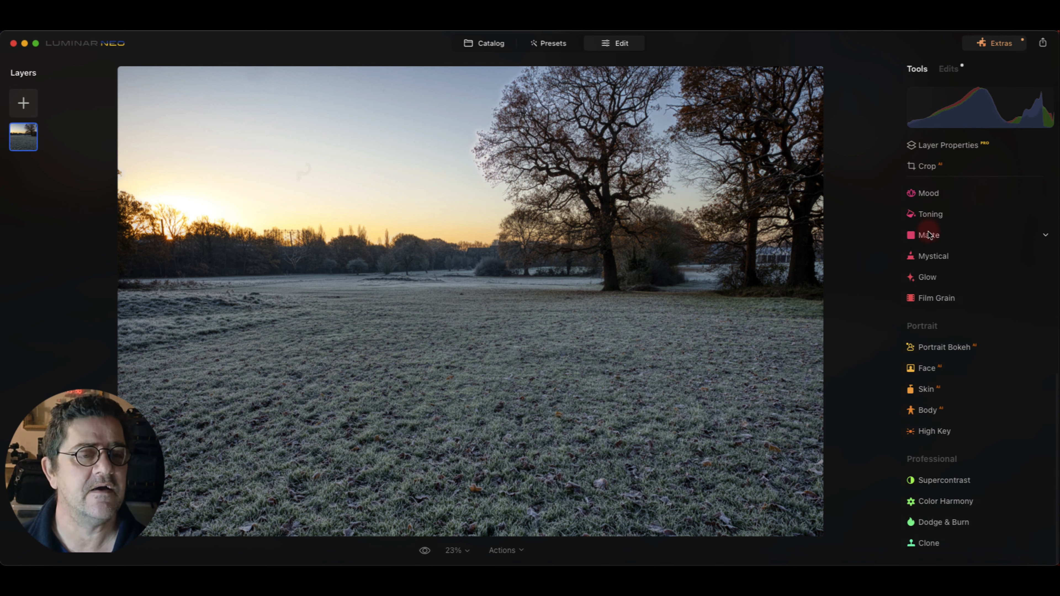
scroll(929, 234, down, 4)
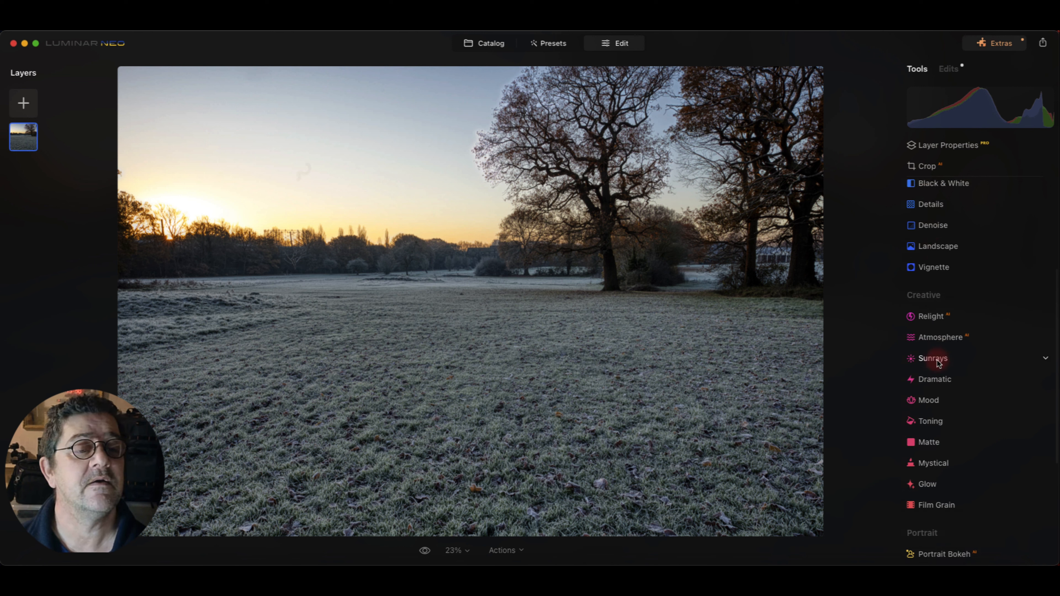
scroll(947, 336, up, 4)
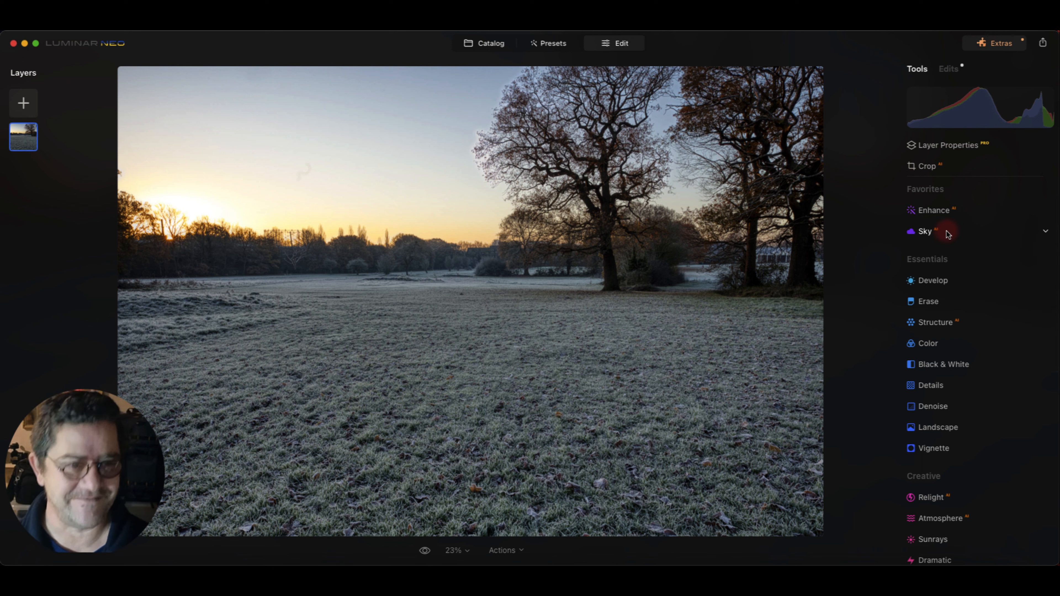
- Open the Sky tool and browse its full sky collection down to the sunset skies
click(947, 232)
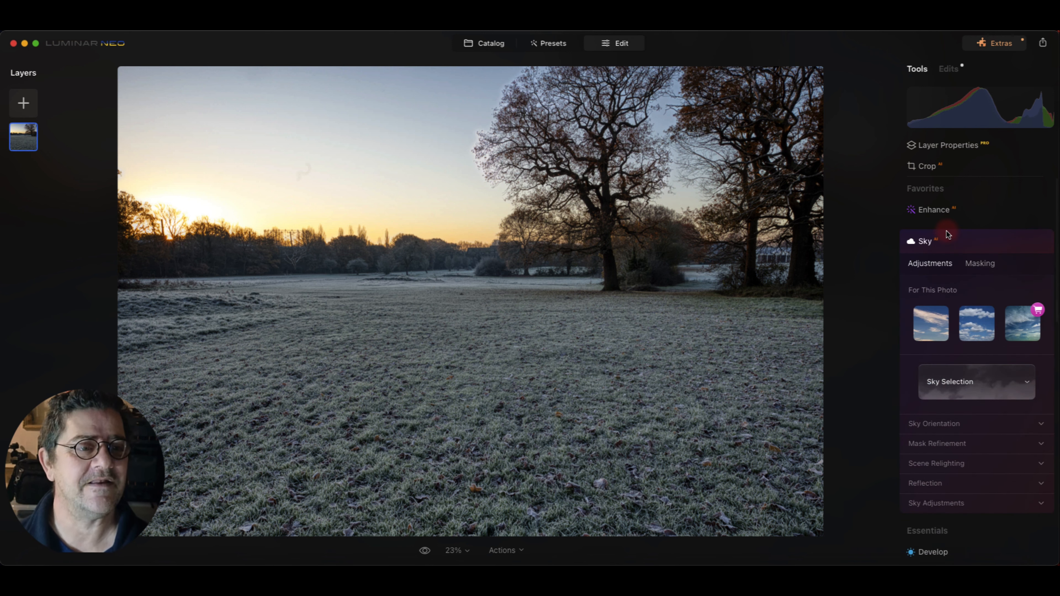
scroll(929, 324, down, 3)
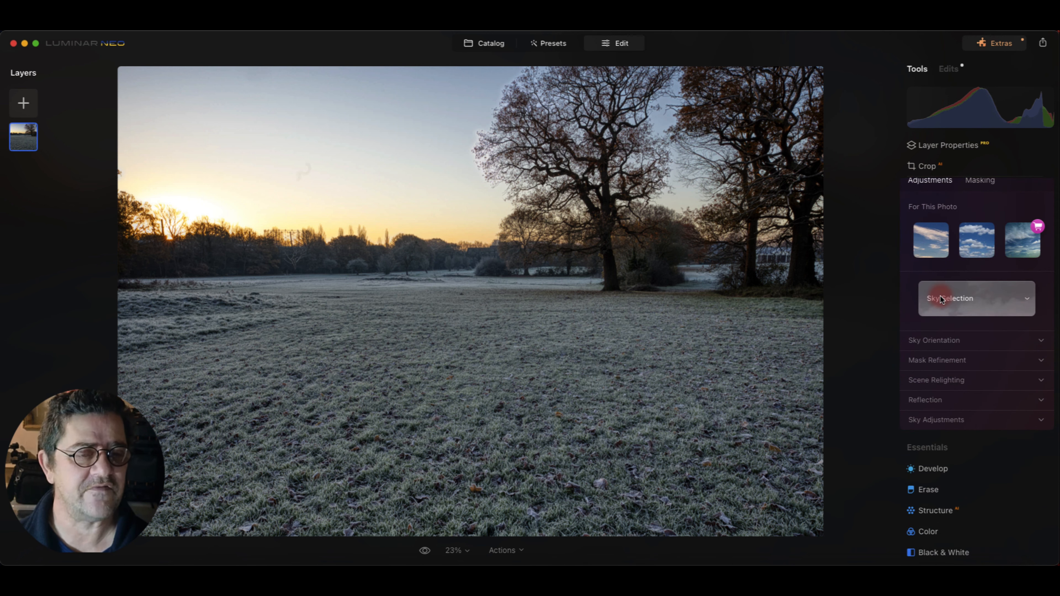
click(967, 299)
scroll(945, 361, down, 5)
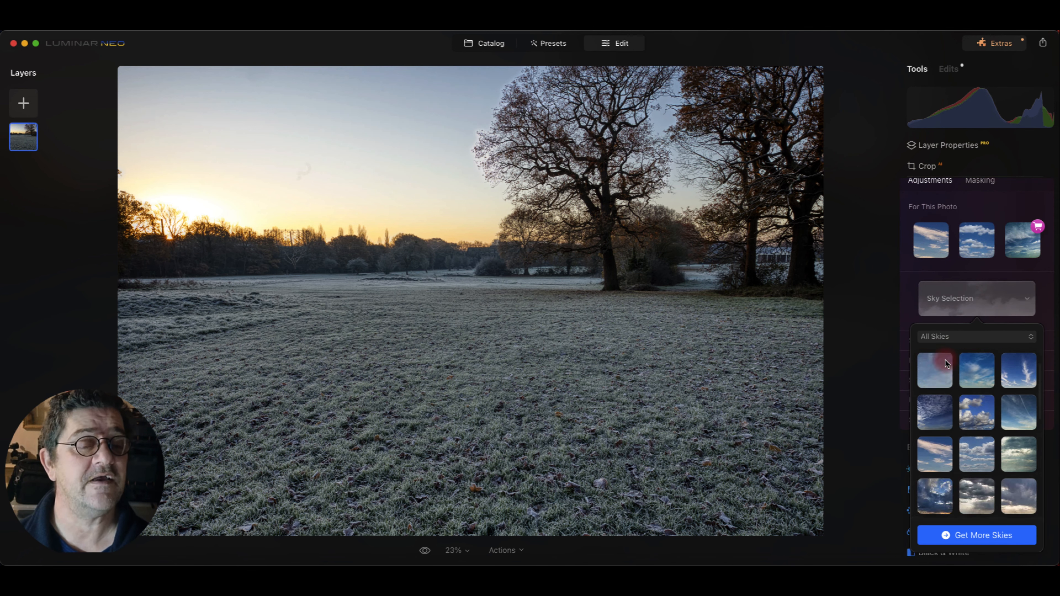
scroll(945, 363, down, 4)
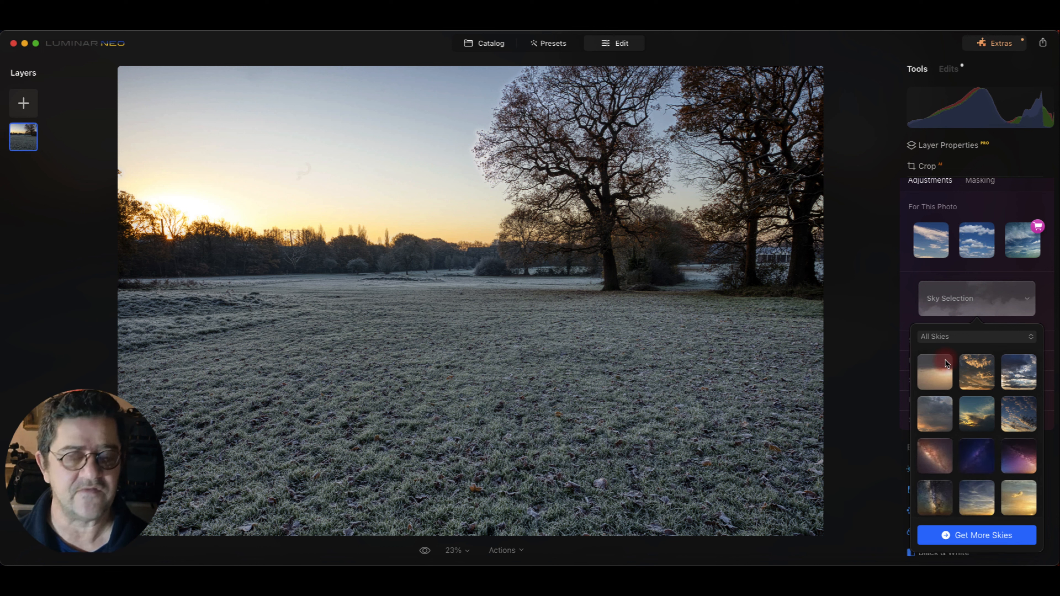
scroll(947, 364, down, 2)
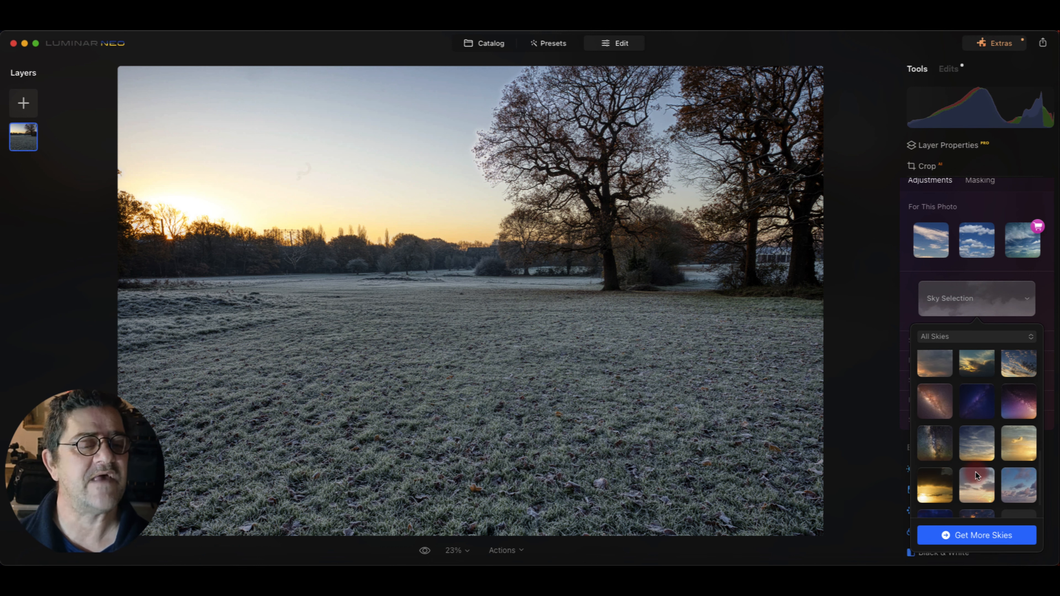
- Try the Sunset 2, Sunset 3, Sunset 4 and Sunset Clouds 3 skies on the frosty field photo
click(1011, 450)
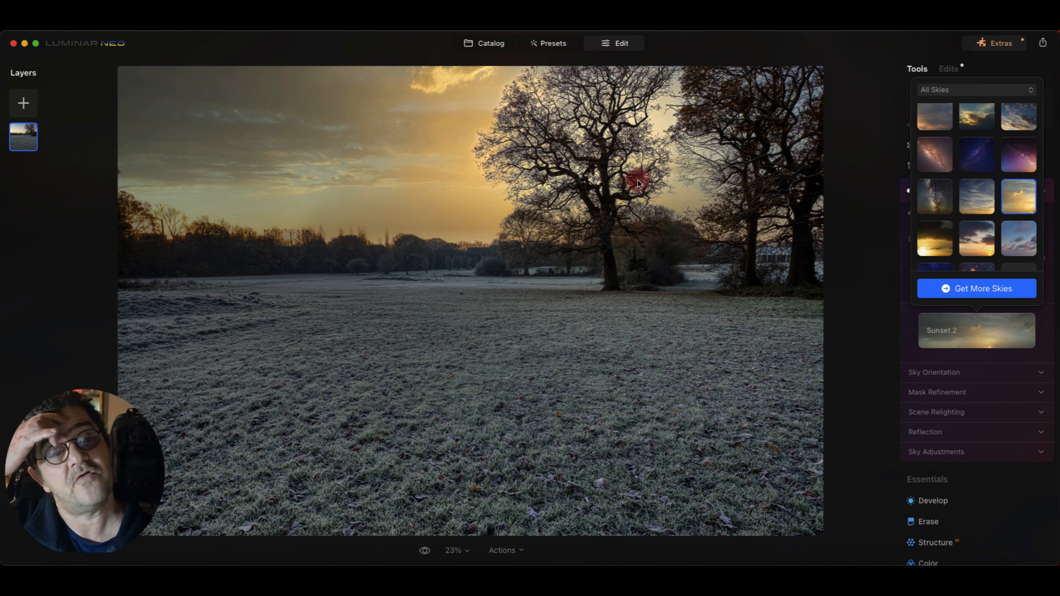
click(937, 239)
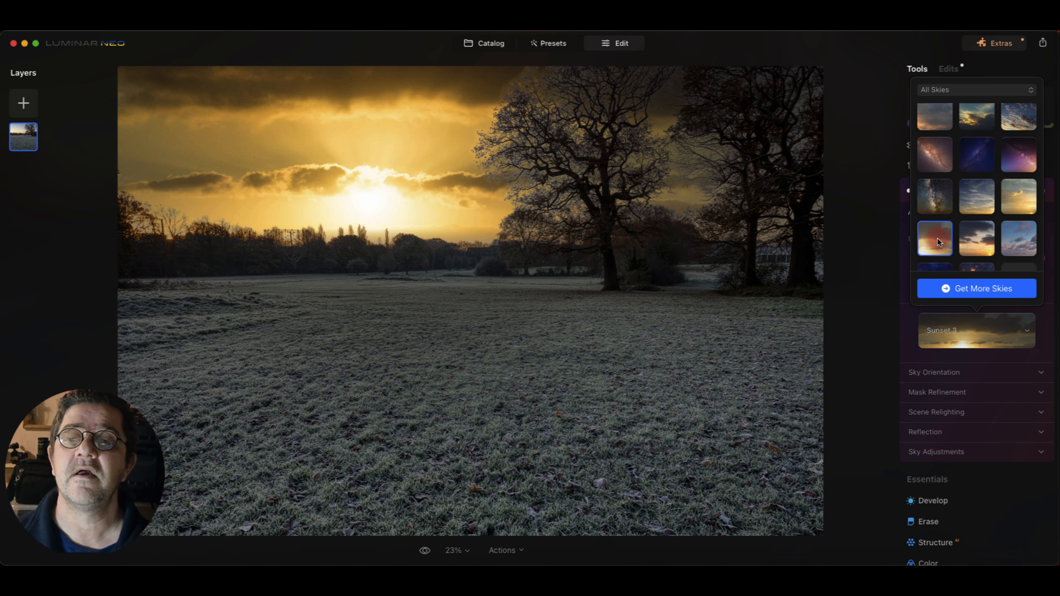
click(975, 241)
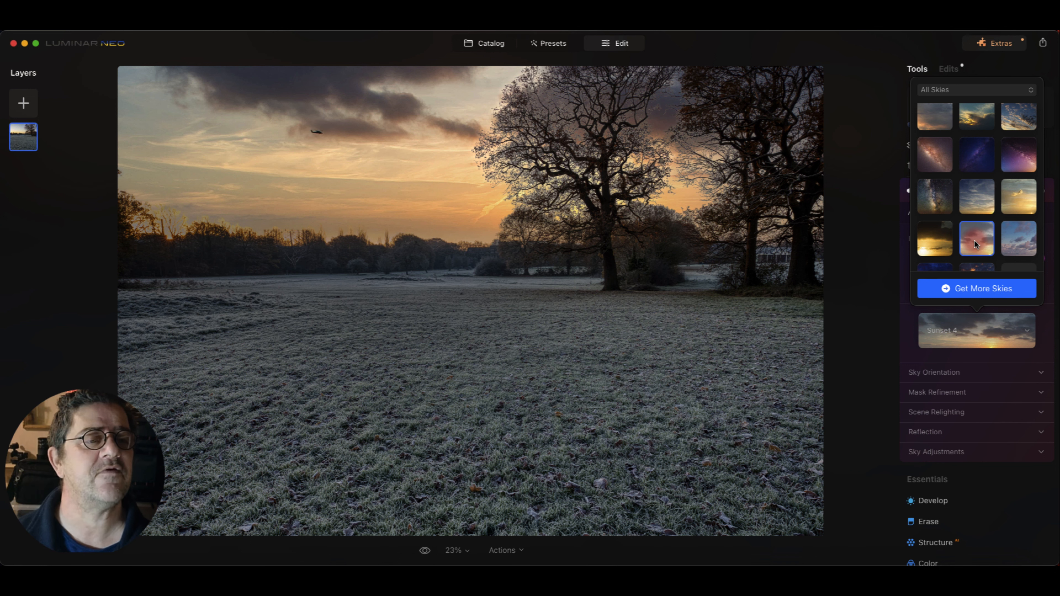
scroll(974, 241, down, 2)
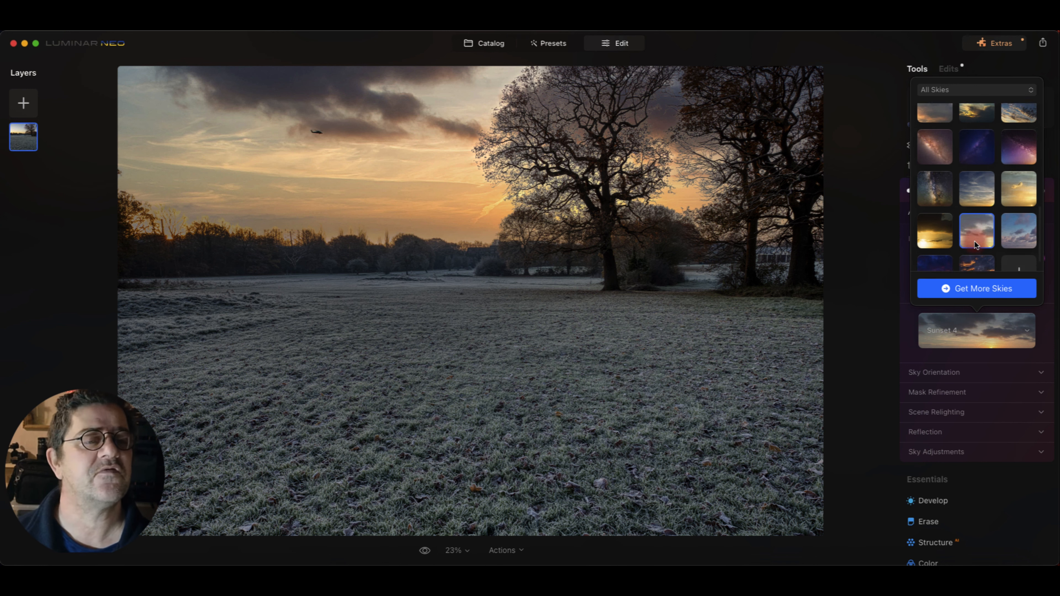
click(977, 249)
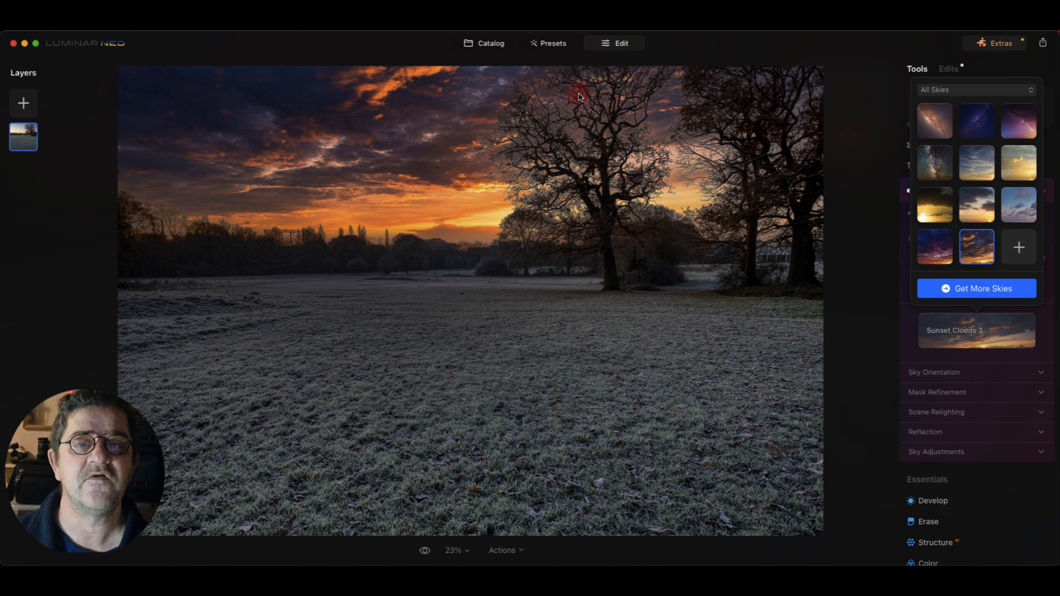
scroll(980, 232, up, 2)
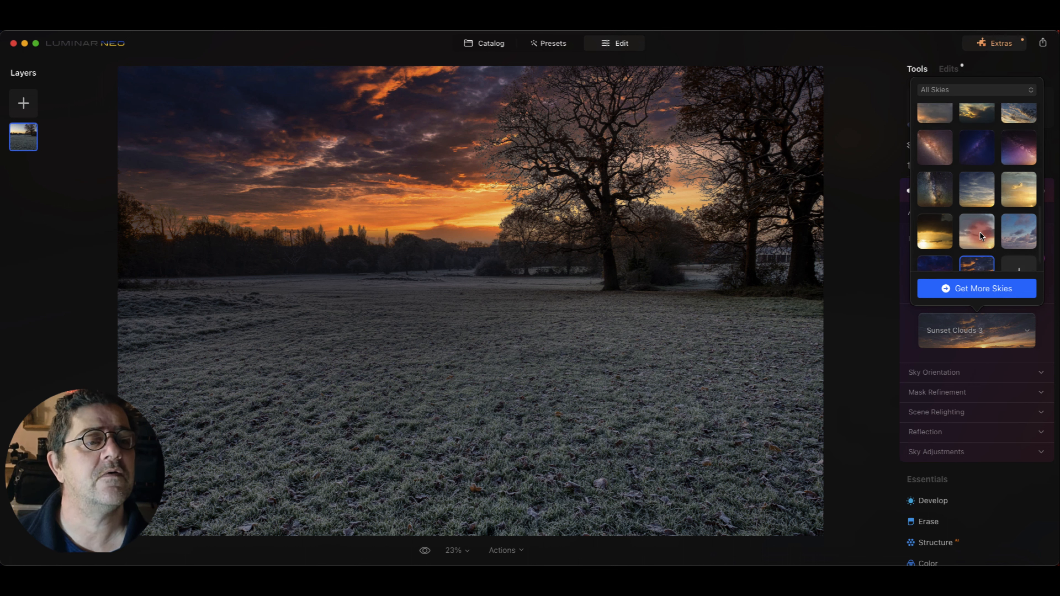
click(979, 253)
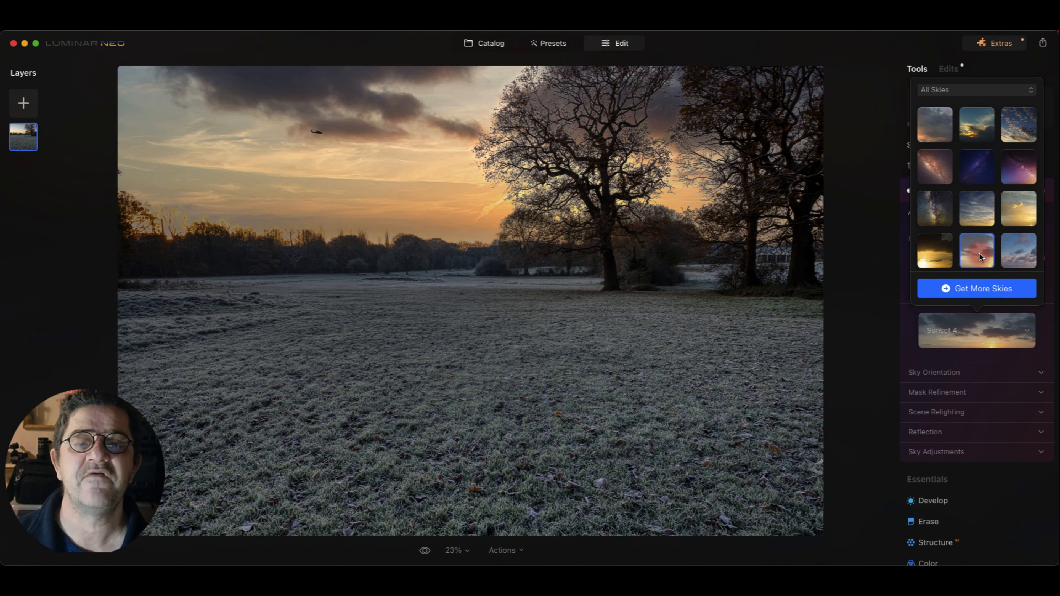
click(1015, 216)
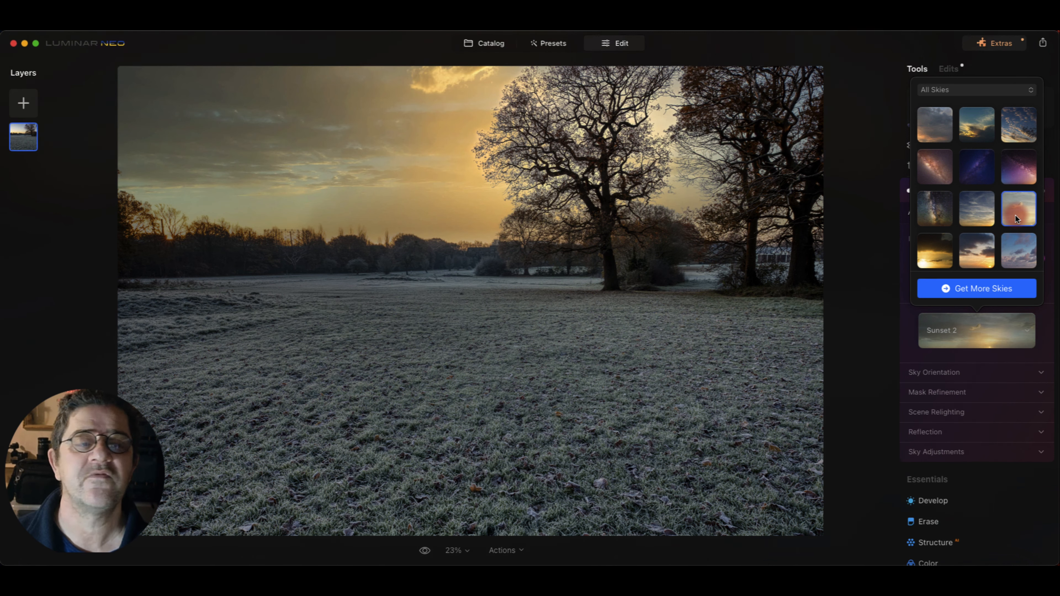
- Replace the photo's sky with Dramatic Sunset 1
scroll(1001, 211, up, 3)
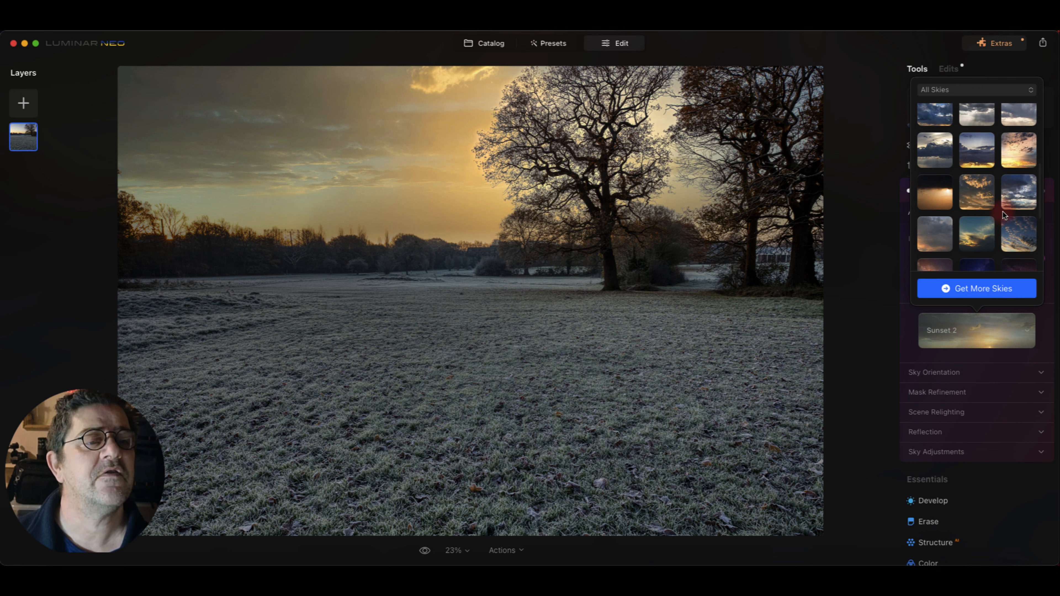
click(1014, 149)
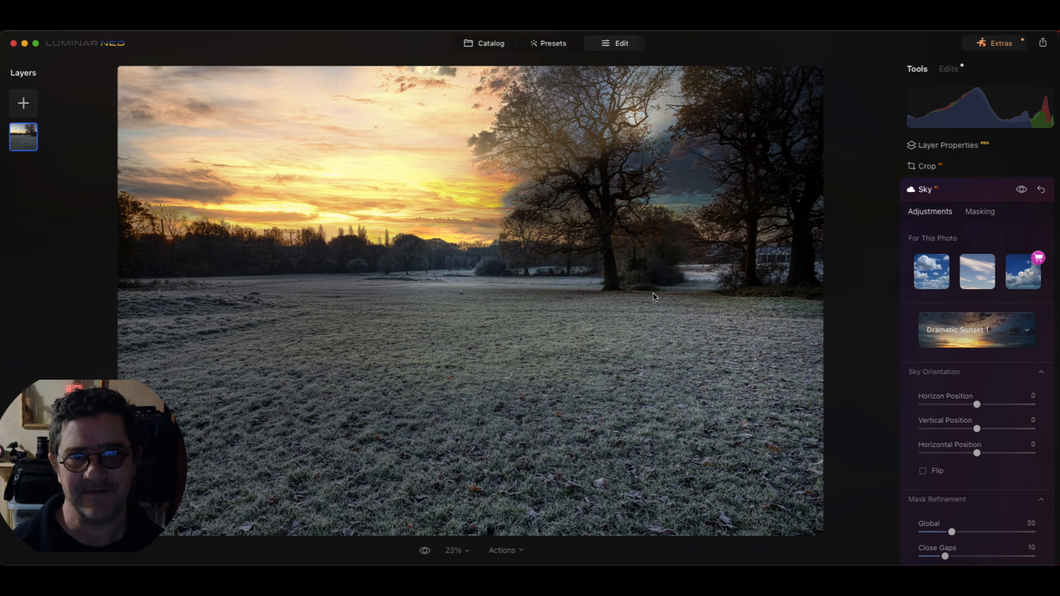
- Load the custom sky image Sunset - 05.jpg from the 03 - Sunset/Sunrise folder into the sky collection
click(1003, 333)
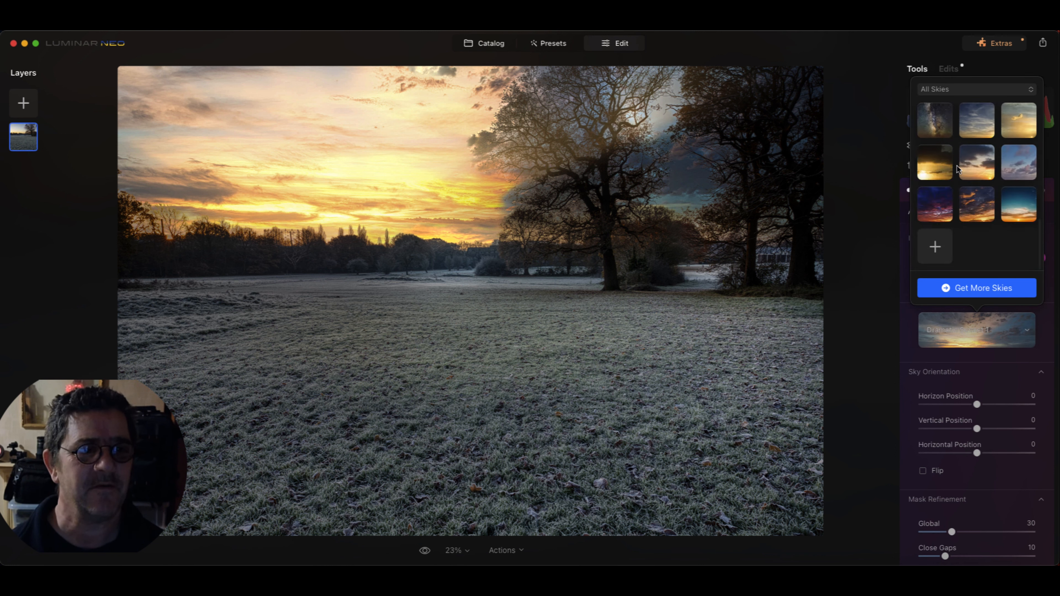
scroll(957, 166, up, 3)
scroll(957, 169, down, 3)
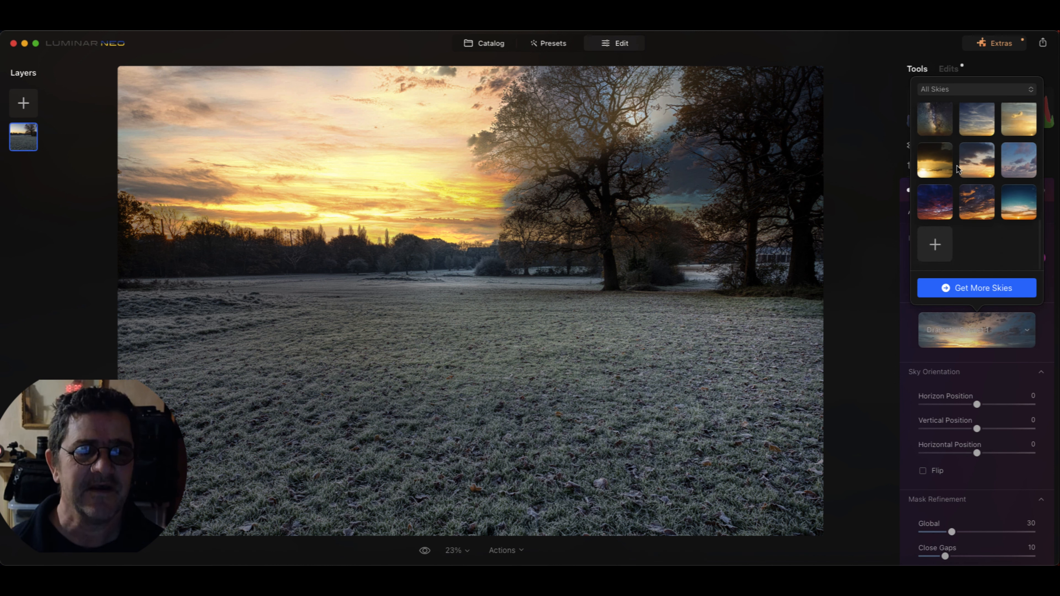
click(935, 246)
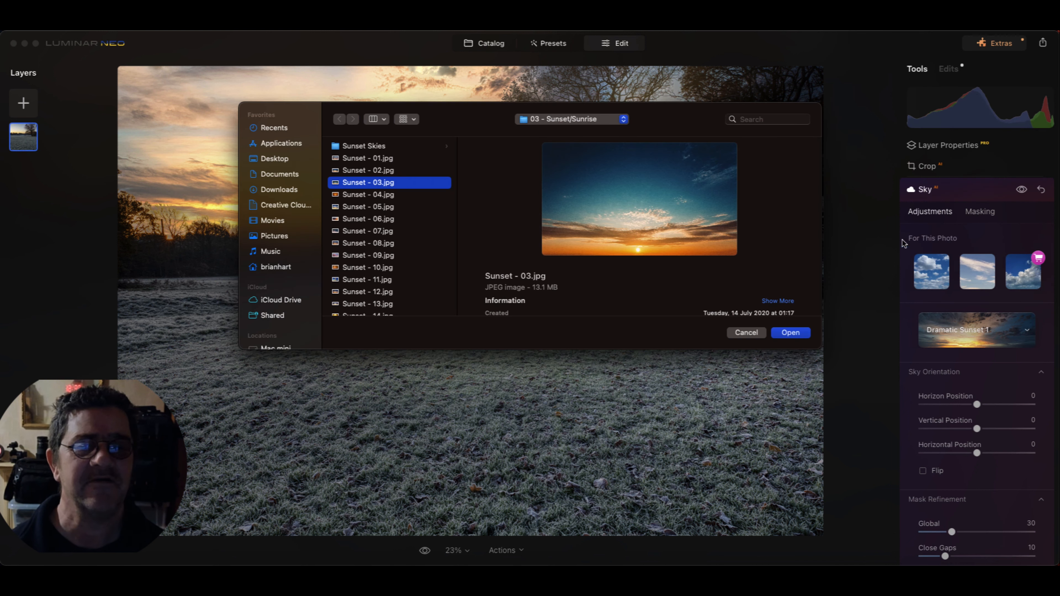
click(356, 218)
click(360, 211)
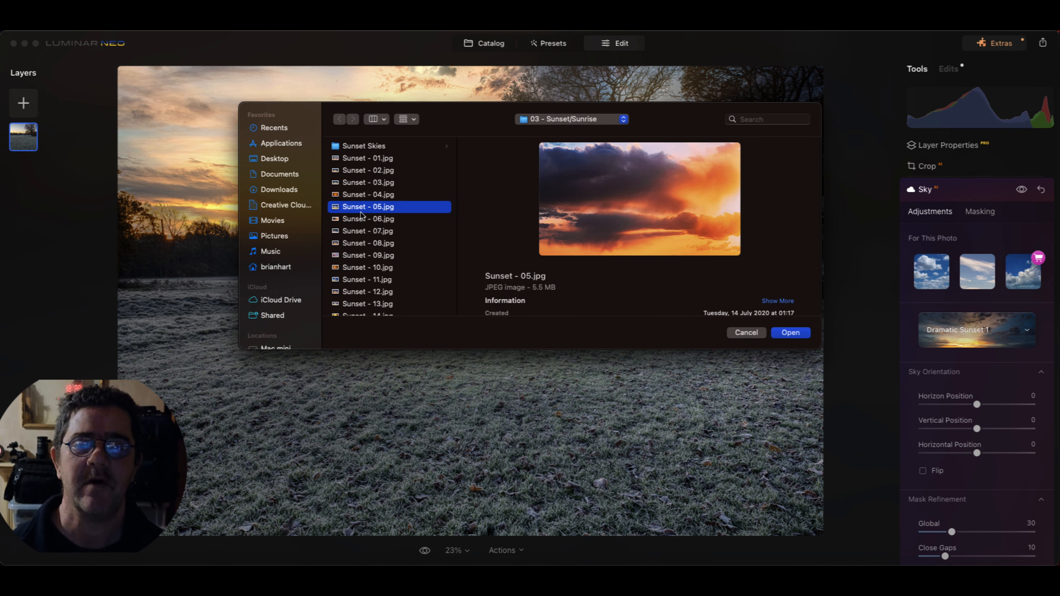
click(789, 333)
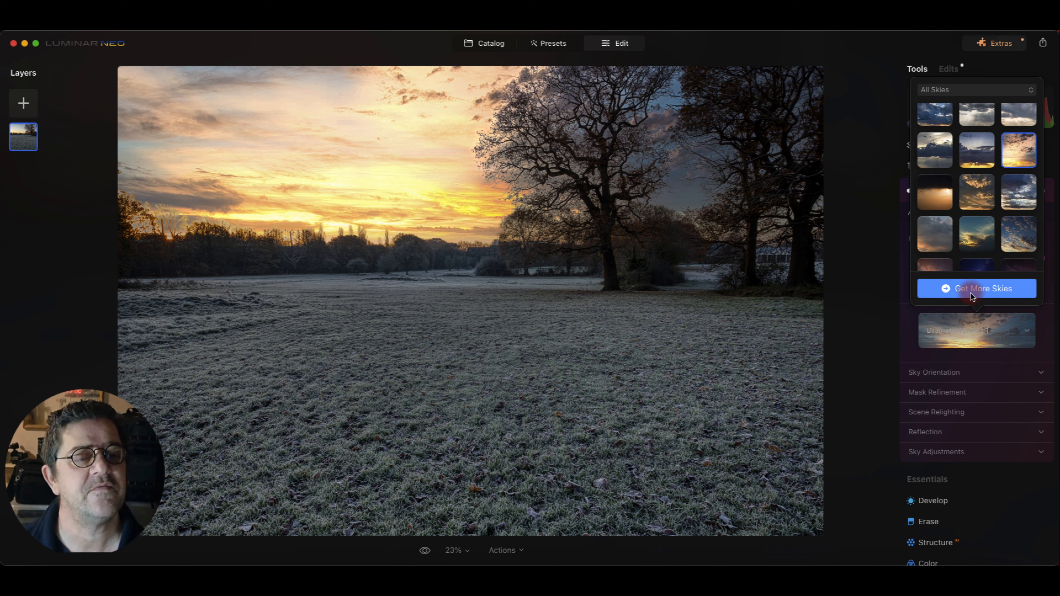
- Adjust the sky orientation to a Horizon Position of -12 and a Horizontal Position of -19
click(968, 372)
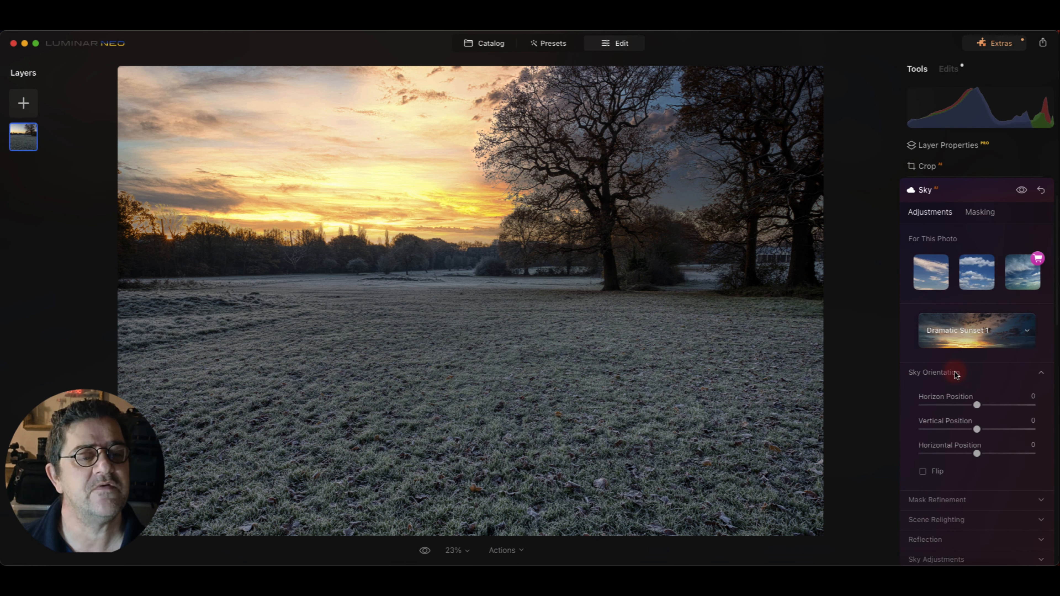
scroll(960, 371, down, 5)
drag(976, 272, 955, 324)
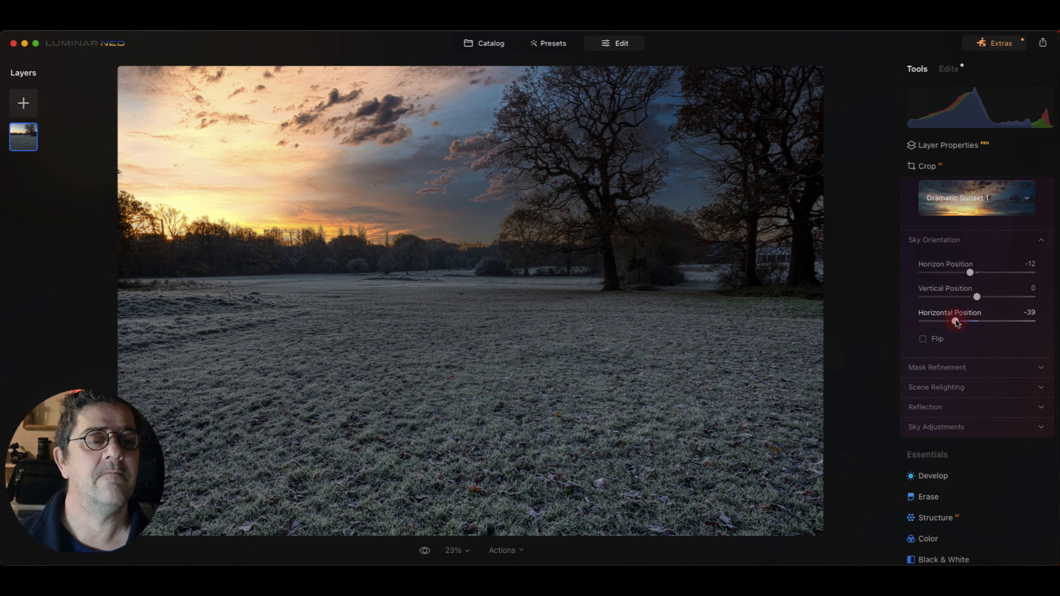
drag(955, 324, 966, 323)
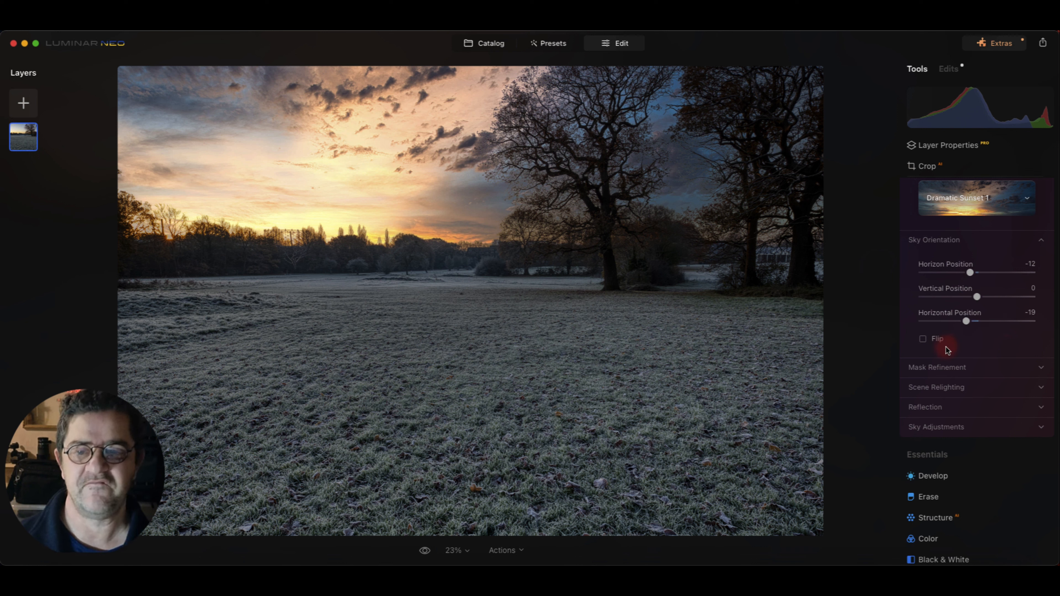
- Refine the sky mask with Global at 40, Close Gaps at 14 and Fix Details at 61
click(960, 369)
scroll(975, 368, down, 4)
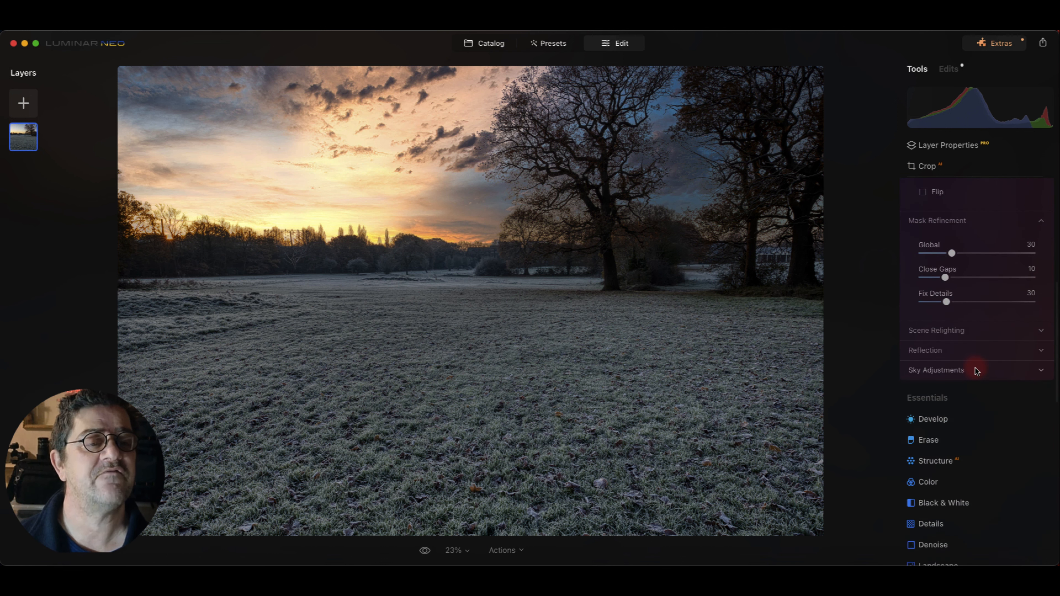
click(951, 254)
mouse_move(953, 255)
mouse_down()
mouse_move(977, 253)
mouse_move(950, 255)
mouse_up()
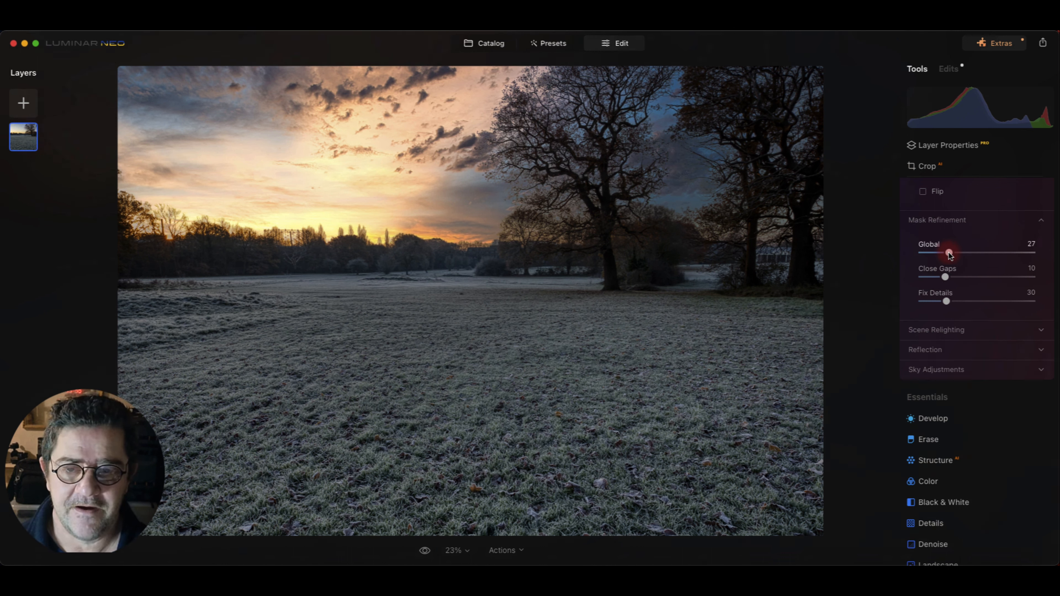
mouse_move(950, 253)
mouse_down()
mouse_move(1029, 250)
mouse_move(965, 255)
mouse_up()
mouse_move(946, 277)
mouse_down()
mouse_move(1018, 277)
mouse_move(959, 277)
mouse_up()
drag(947, 299, 984, 299)
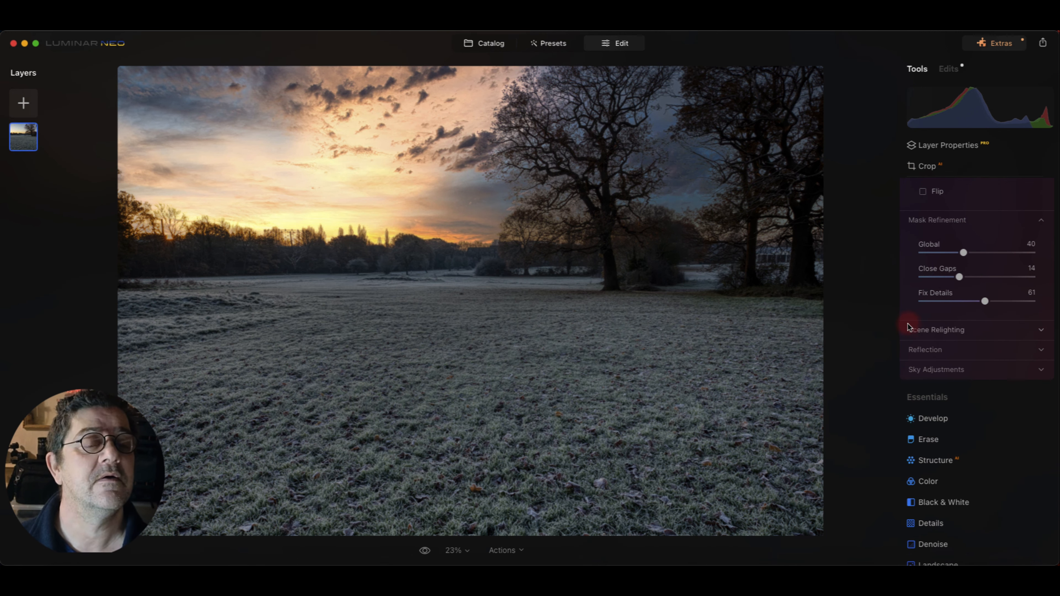
- Set the scene's Relight Strength to 33 and Relight Saturation to 1, and expand the Reflection settings
click(953, 333)
scroll(960, 334, up, 2)
scroll(964, 336, down, 4)
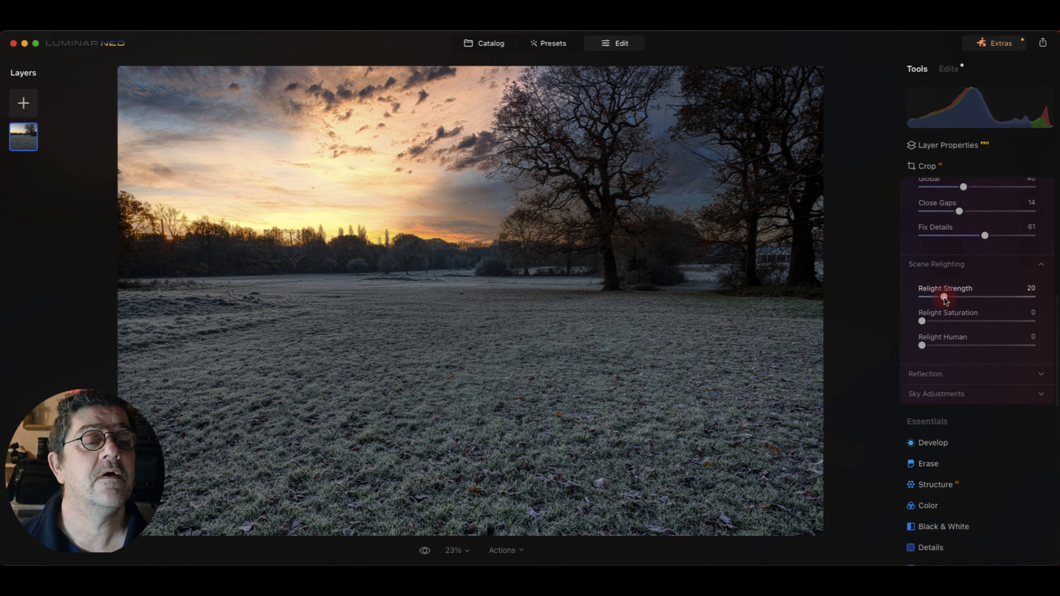
drag(946, 299, 922, 321)
click(922, 321)
click(935, 345)
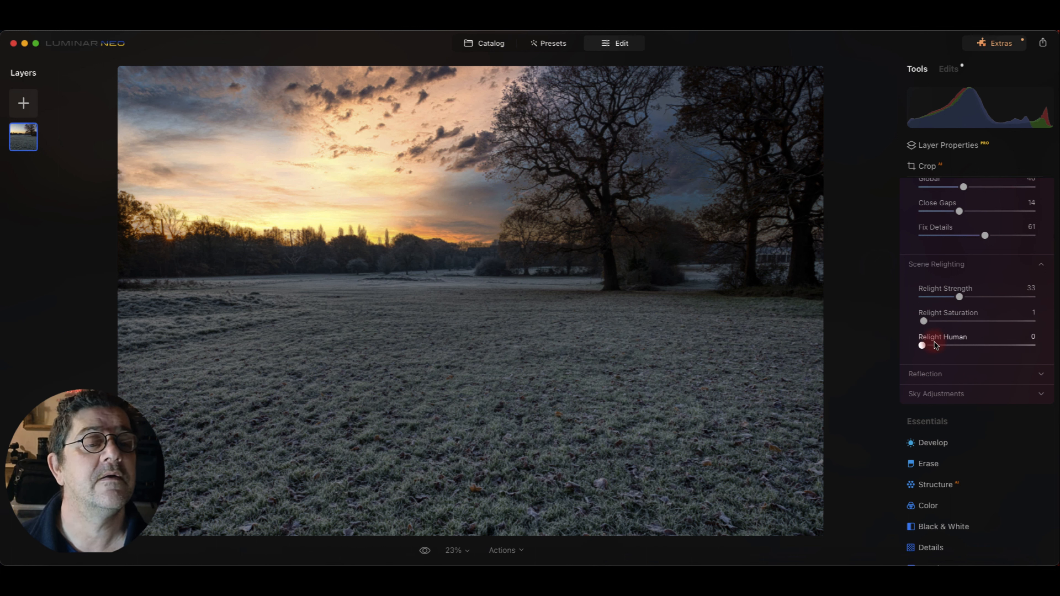
scroll(968, 325, down, 3)
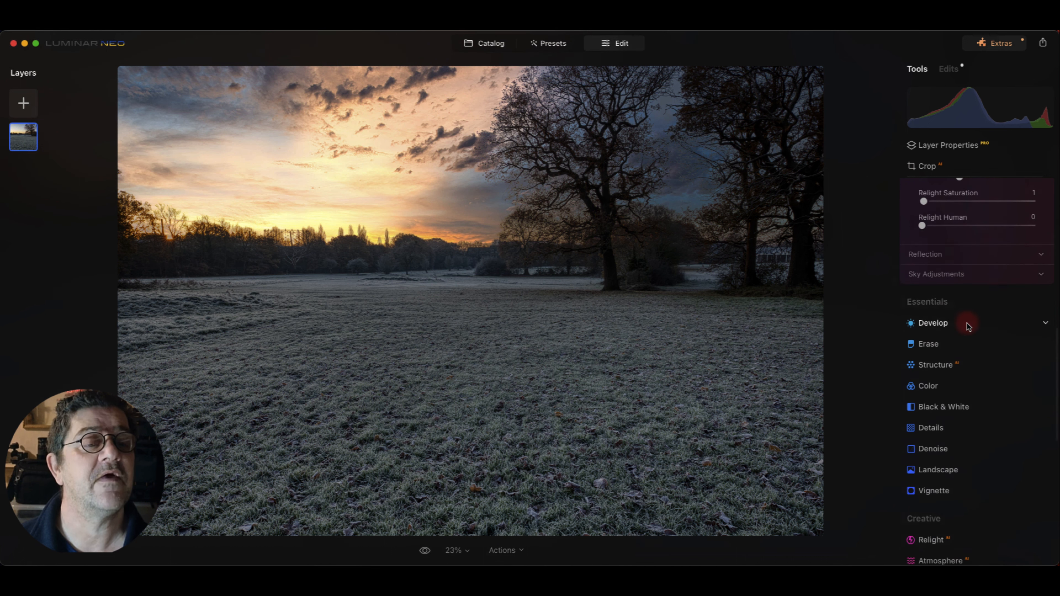
scroll(967, 326, up, 5)
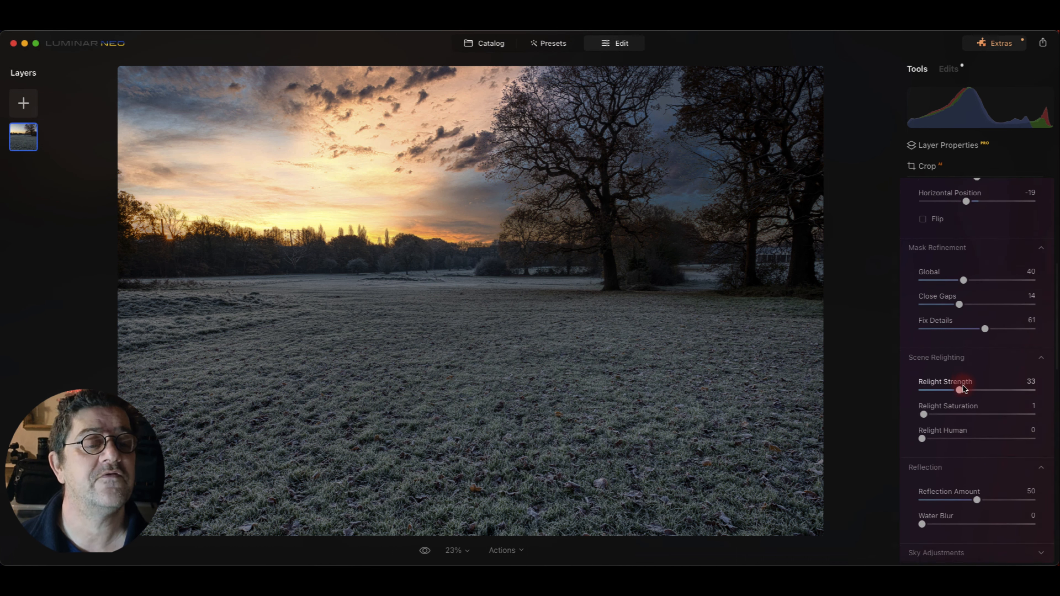
- Expand the sky adjustments, try out Defocus and Grain, and return both to 0
scroll(963, 386, down, 3)
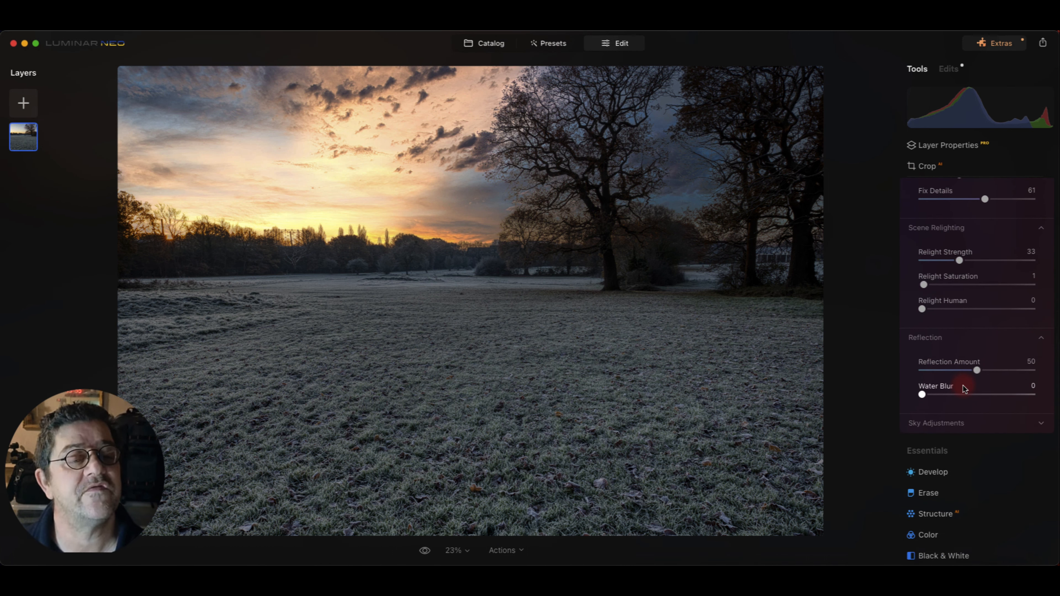
scroll(957, 390, down, 2)
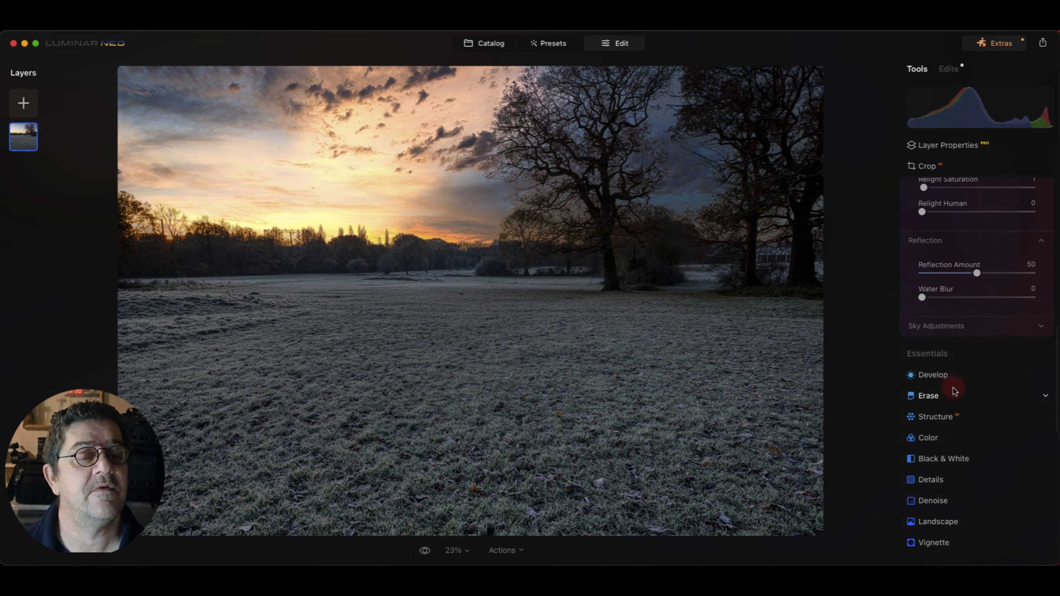
click(941, 332)
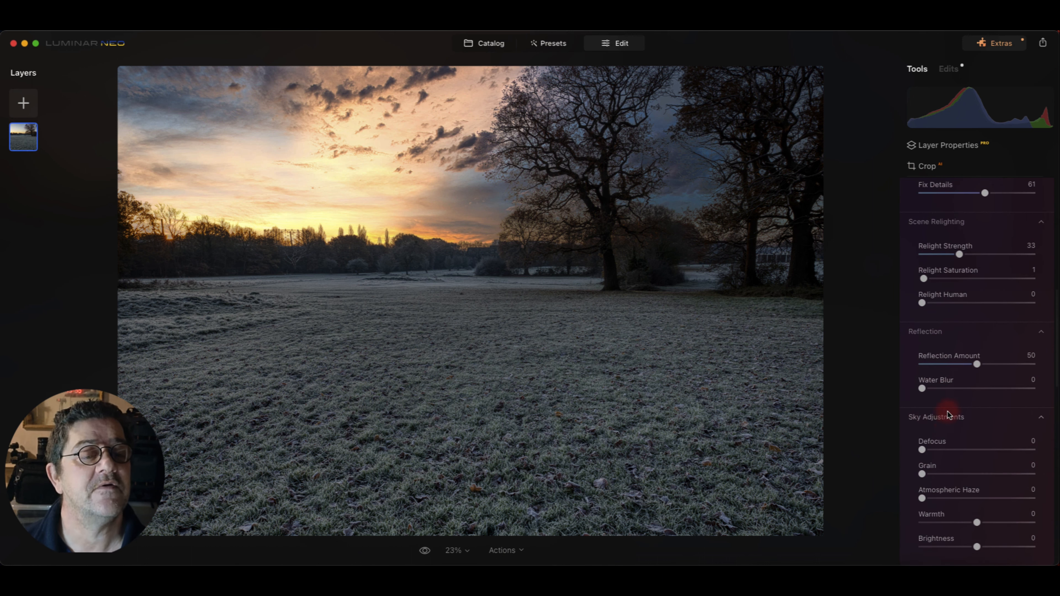
drag(922, 450, 899, 445)
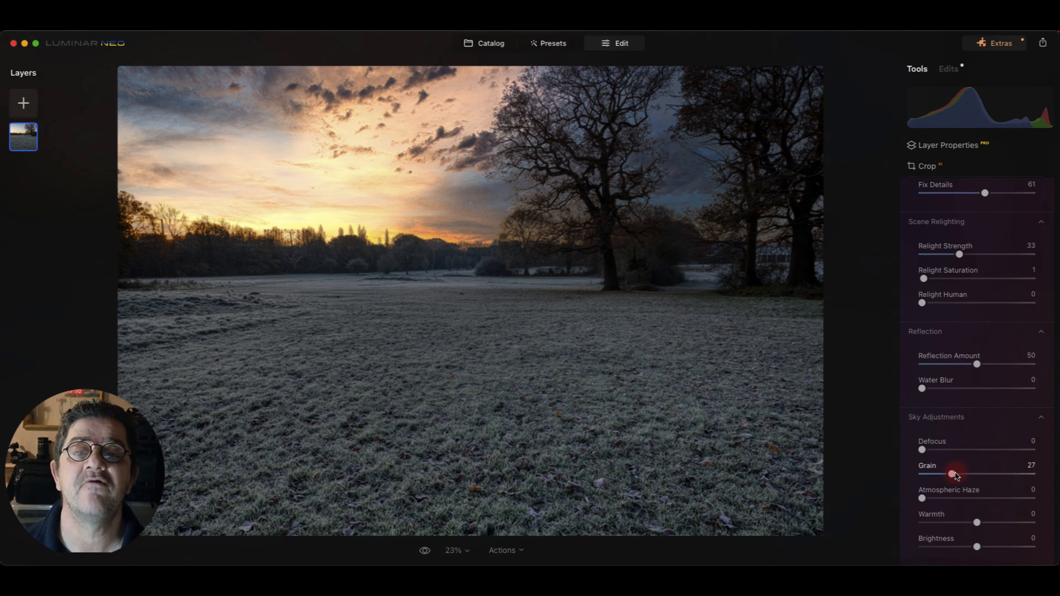
drag(954, 474, 875, 473)
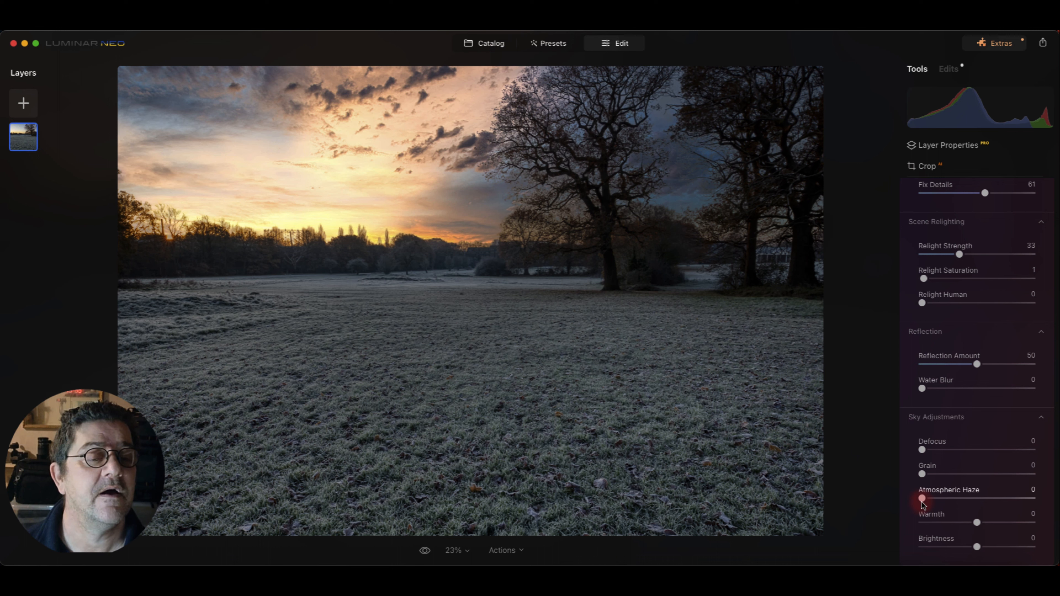
- Set the sky's Atmospheric Haze to 26, Warmth to 11 and Brightness to -6, and collapse the Sky tool
drag(922, 503, 960, 495)
click(975, 522)
drag(978, 525, 974, 548)
click(977, 547)
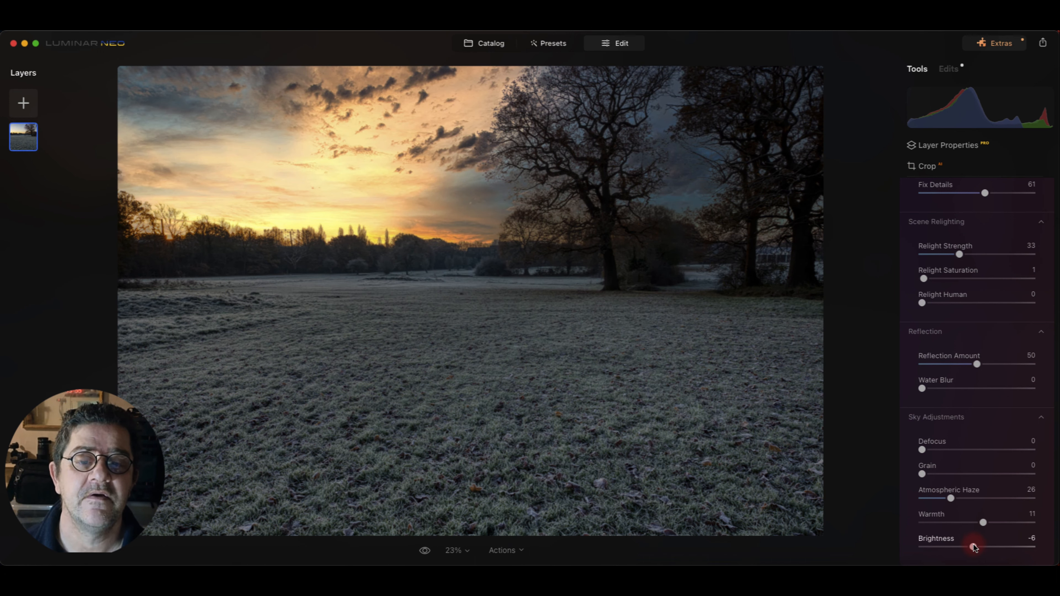
scroll(962, 469, down, 5)
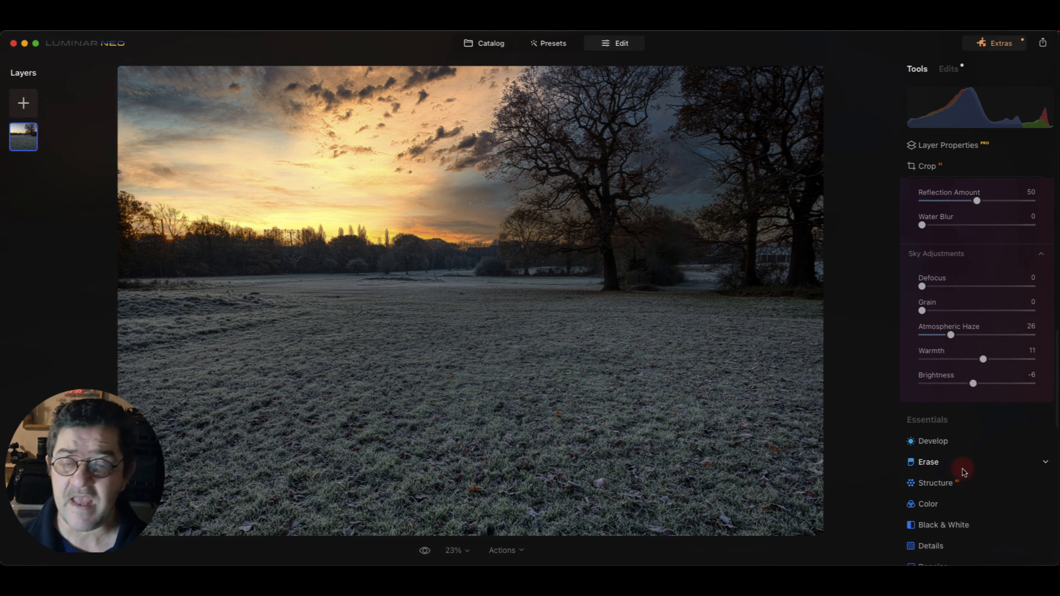
scroll(962, 469, up, 8)
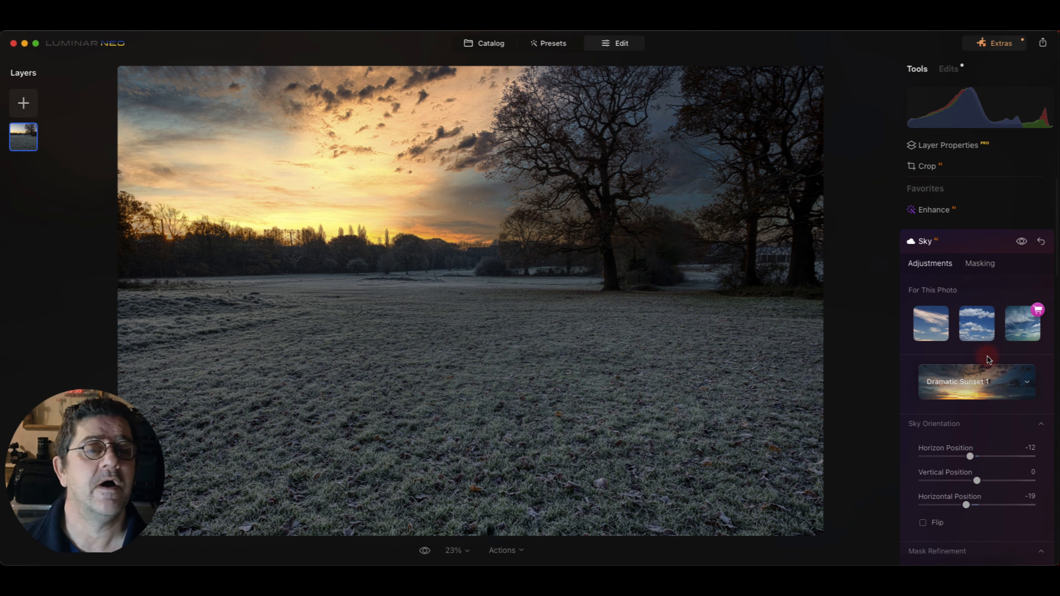
click(962, 245)
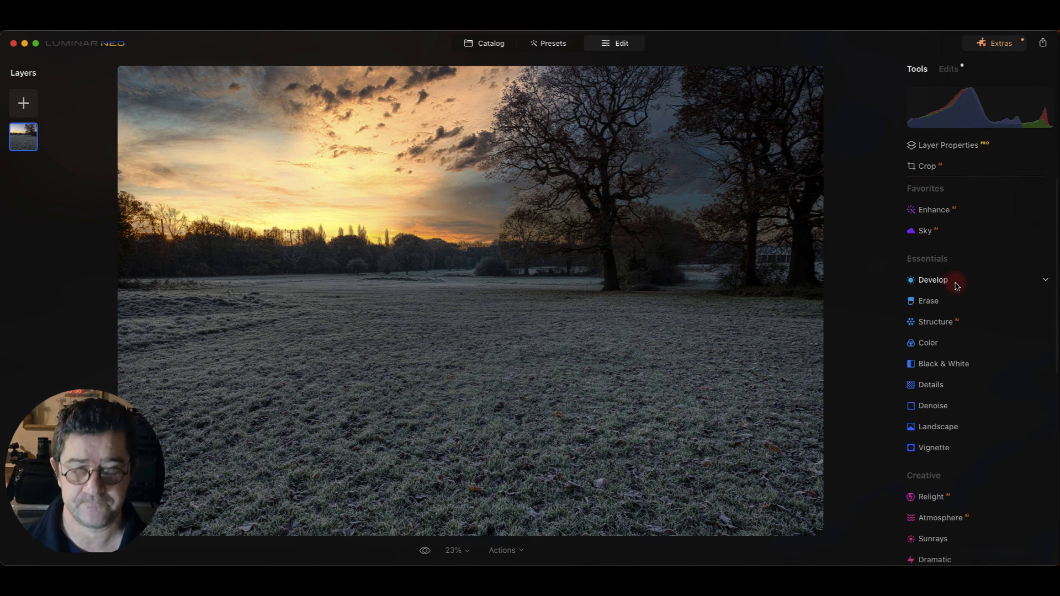
- Set the Enhance tool's Accent to 8
click(934, 210)
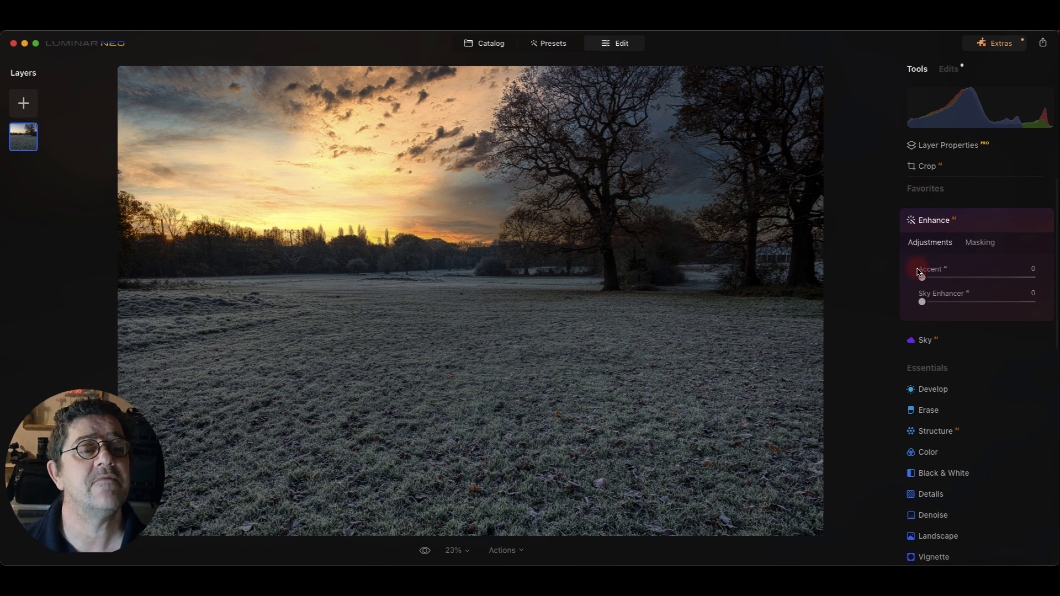
drag(924, 280, 933, 280)
- Create a radial gradient mask for the Develop tool and shape it as a wide, flat ellipse over the middle of the frosty field
scroll(930, 388, down, 1)
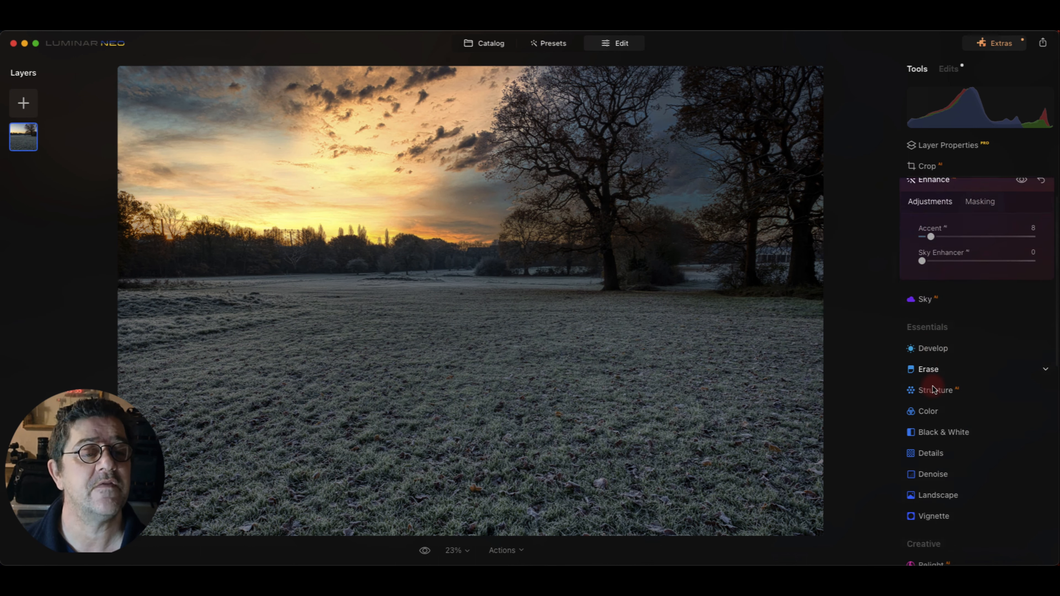
scroll(933, 390, down, 2)
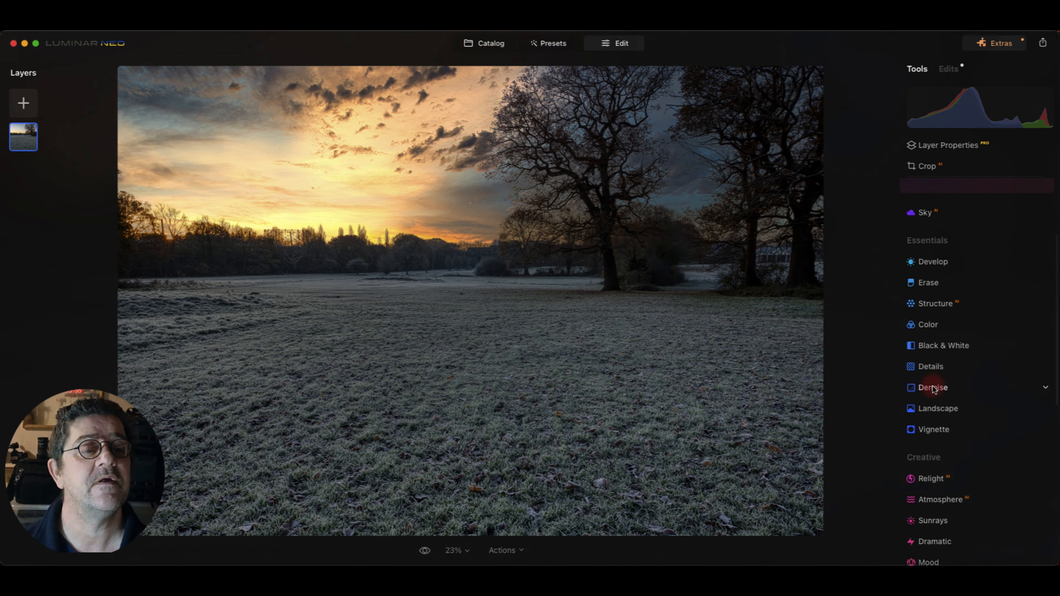
click(930, 267)
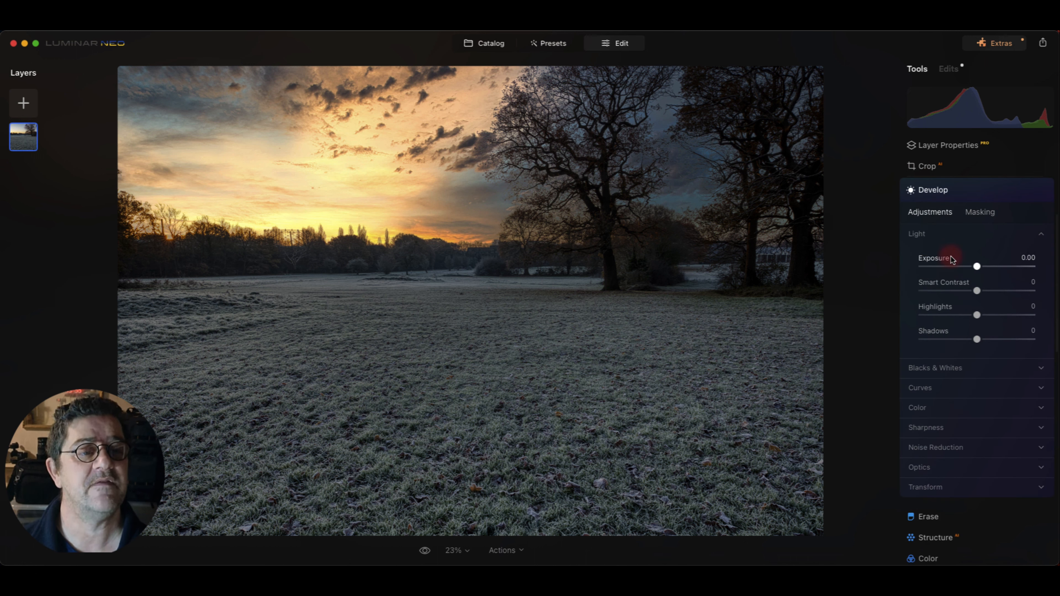
click(980, 211)
click(932, 267)
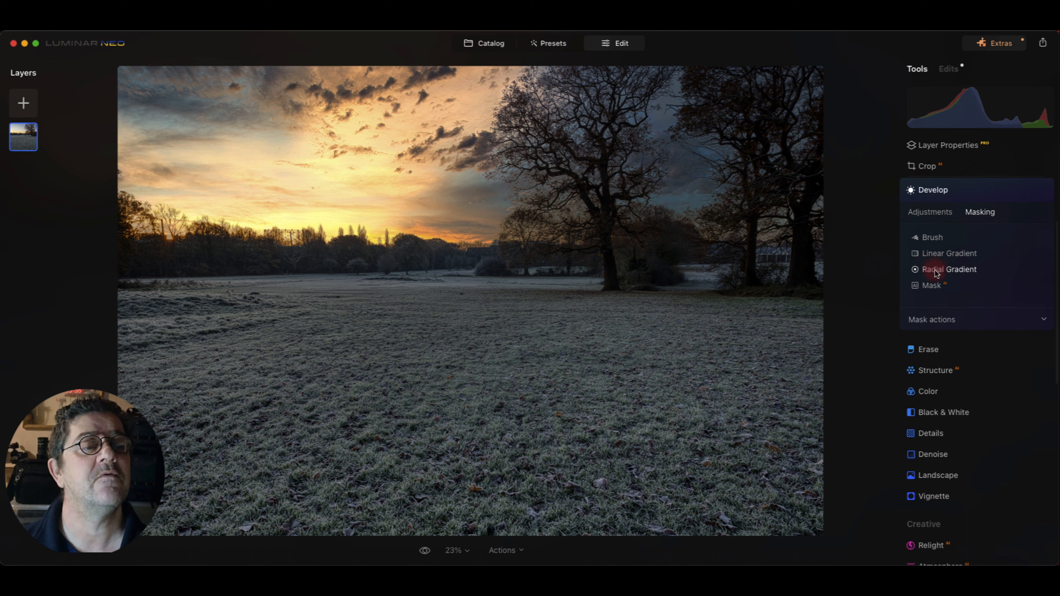
mouse_move(334, 309)
mouse_down()
mouse_move(497, 336)
mouse_move(381, 322)
mouse_move(389, 325)
mouse_up()
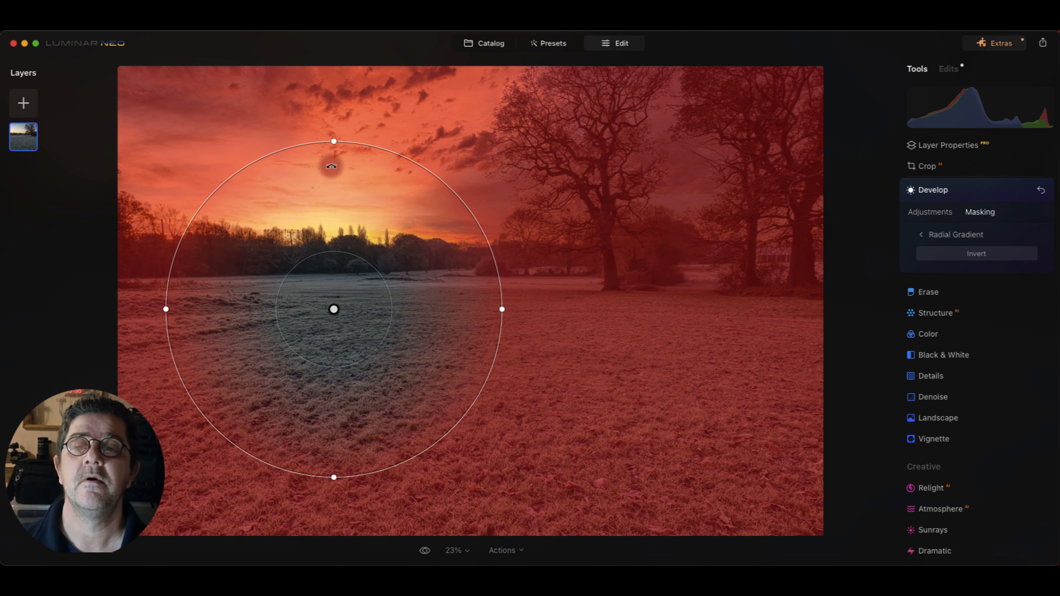
drag(334, 141, 334, 234)
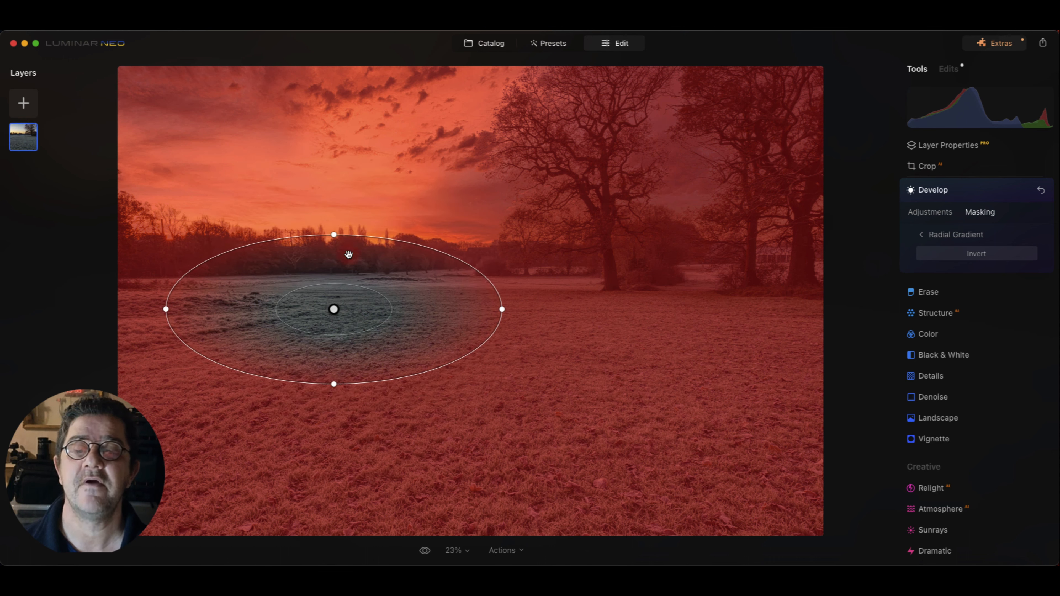
drag(502, 309, 561, 307)
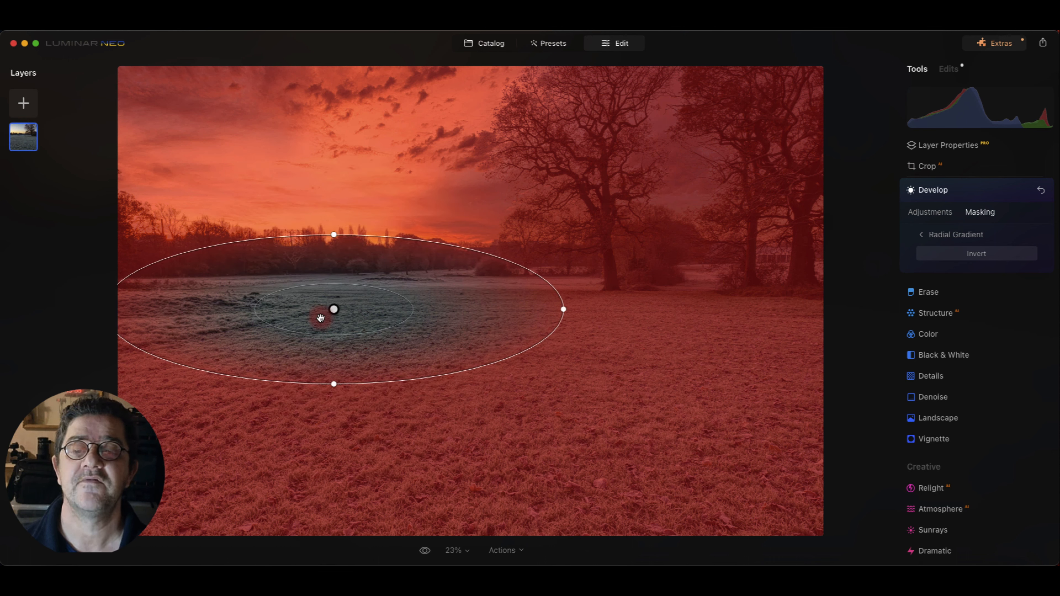
drag(334, 309, 445, 341)
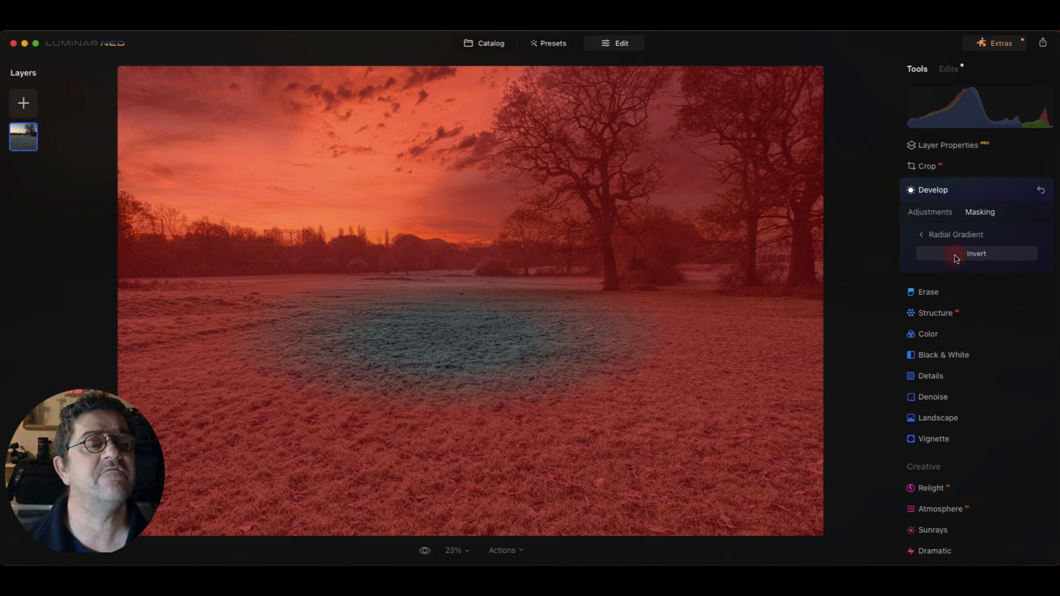
- Invert the radial gradient mask, widen it across the field and flatten it slightly below the treeline
click(984, 256)
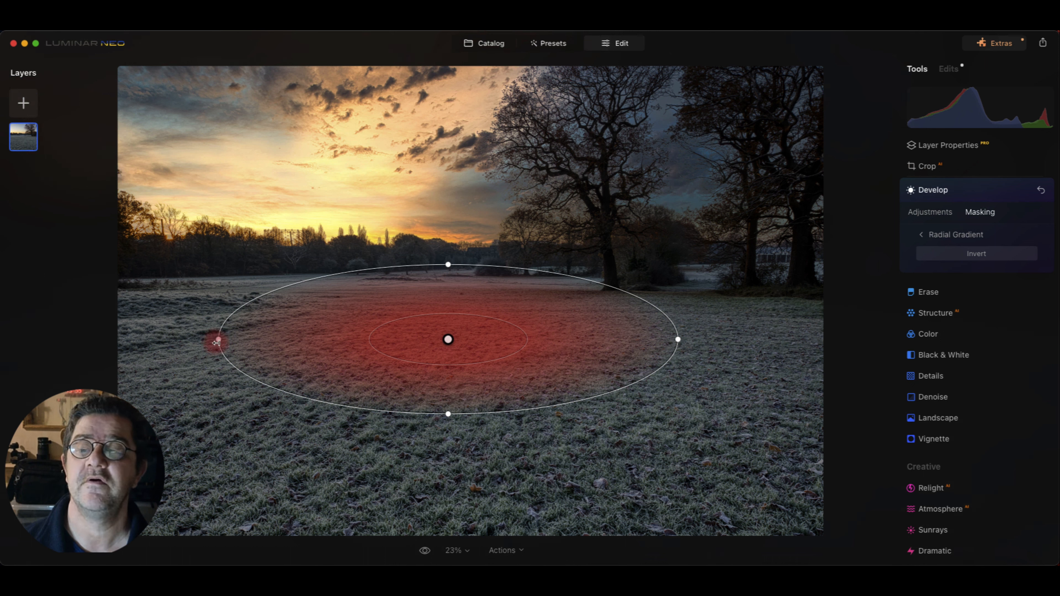
drag(216, 342, 183, 339)
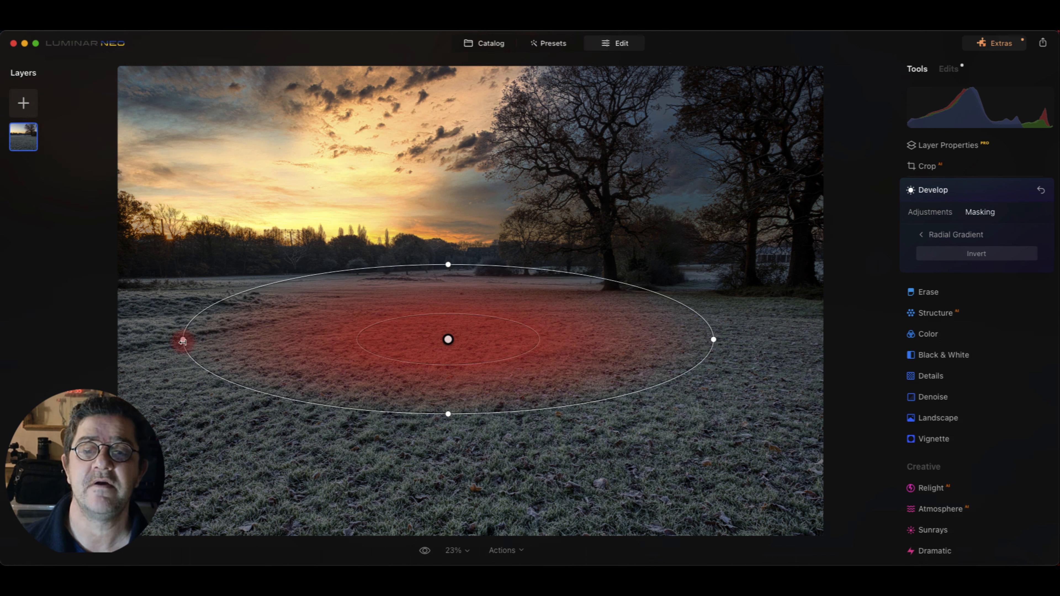
drag(448, 264, 446, 269)
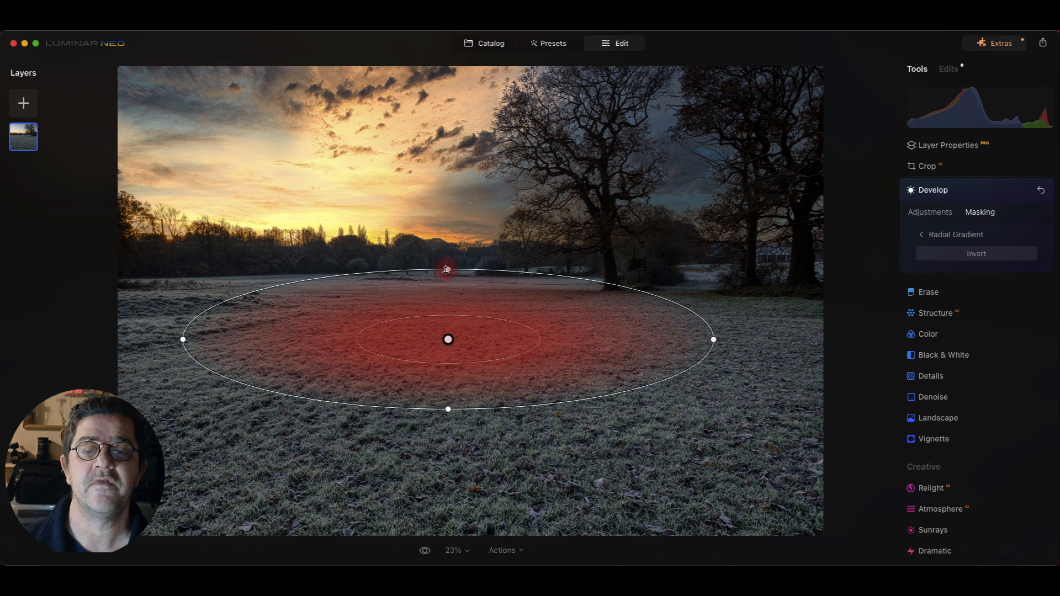
- Adjust the masked field area with Exposure 0.37, Temperature 4, Saturation 8 and Vibrance 1
click(941, 213)
drag(977, 266, 981, 269)
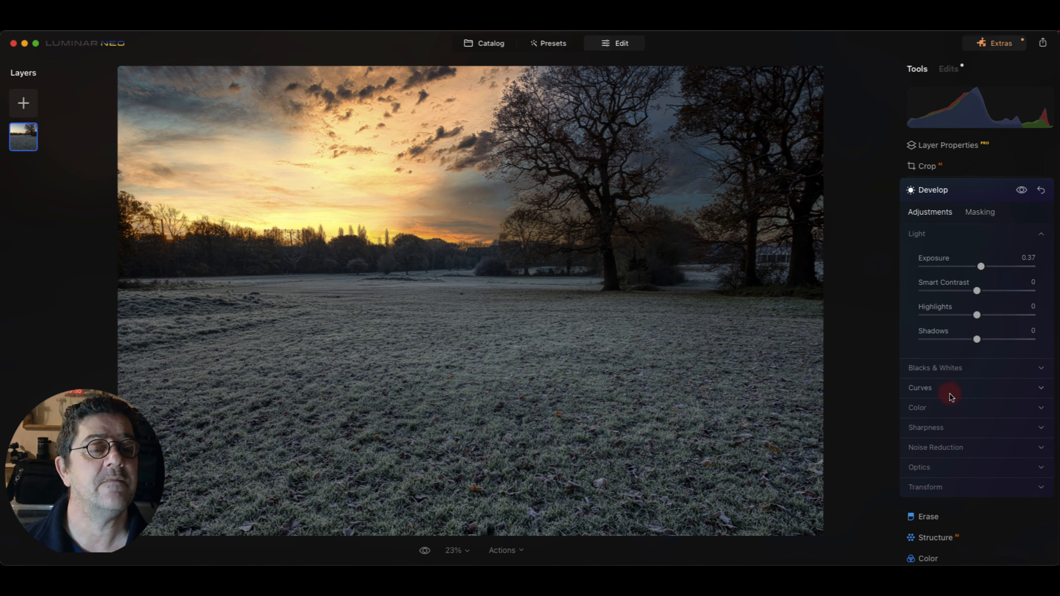
click(953, 407)
scroll(953, 405, down, 5)
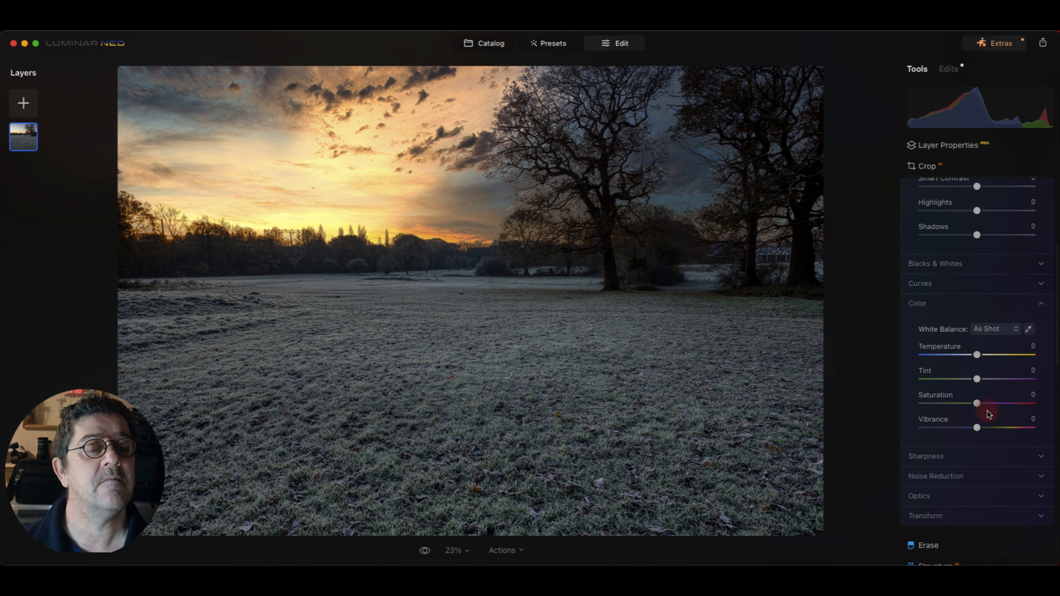
drag(976, 355, 979, 354)
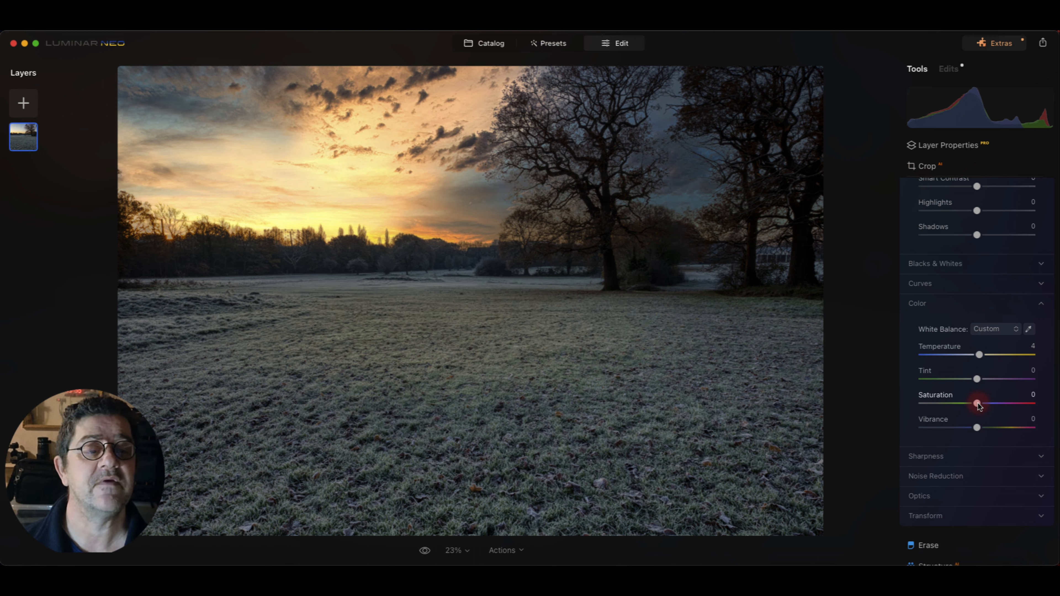
drag(977, 403, 960, 406)
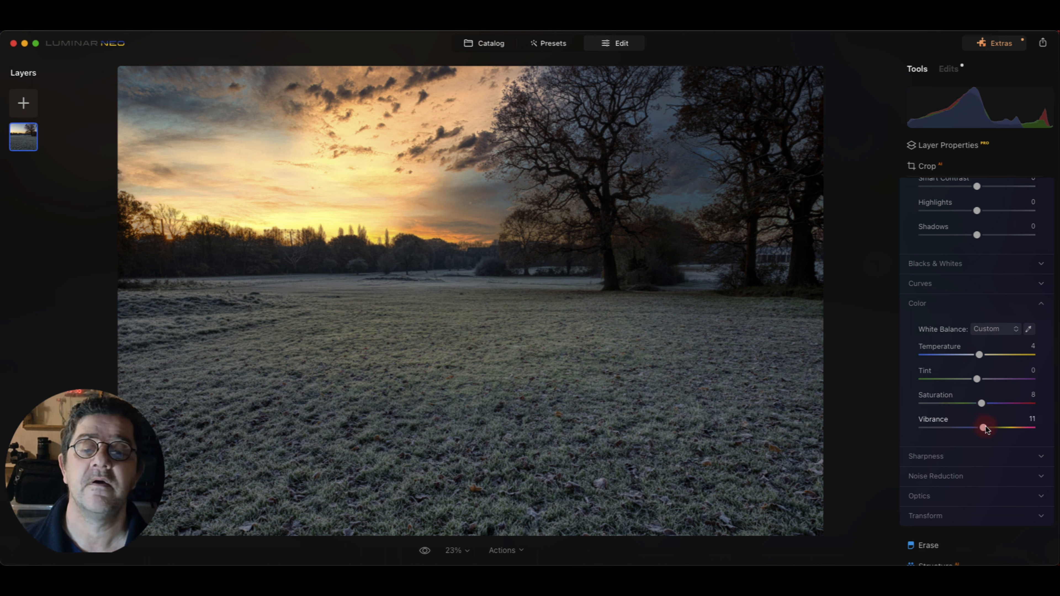
mouse_move(985, 426)
mouse_down()
mouse_move(996, 427)
mouse_move(975, 431)
mouse_up()
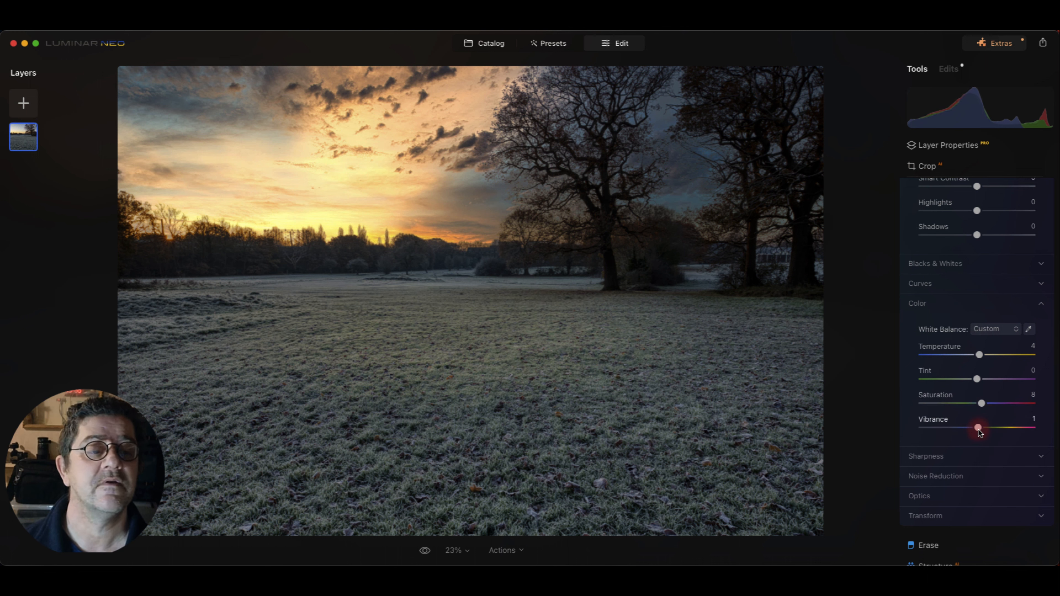
- Compare the photo with and without the Develop adjustments, and collapse the Develop tool
scroll(985, 372, up, 5)
click(1020, 284)
click(1020, 284)
click(1020, 284)
click(1020, 284)
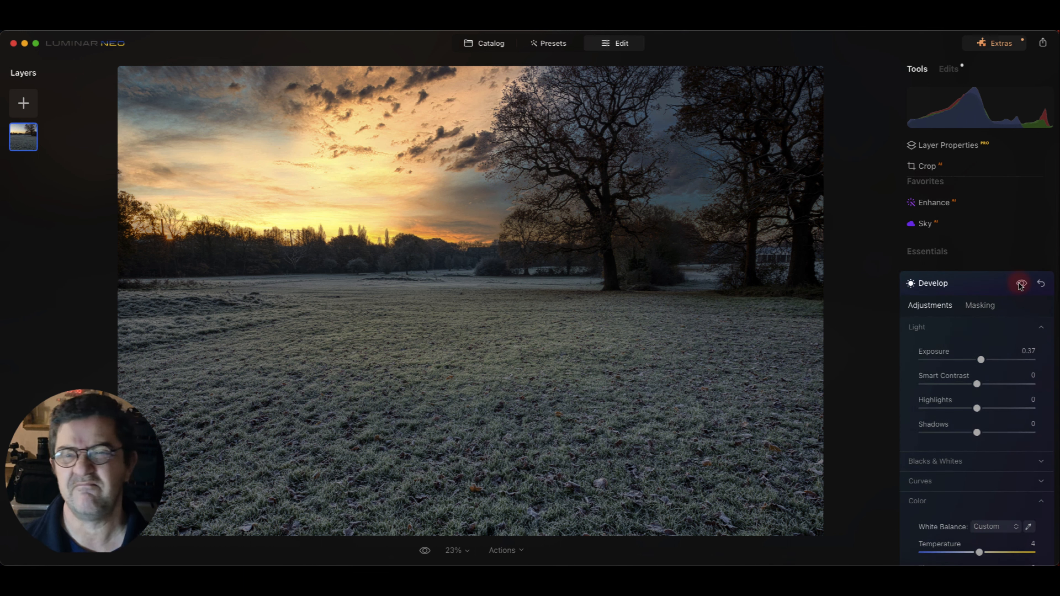
click(988, 289)
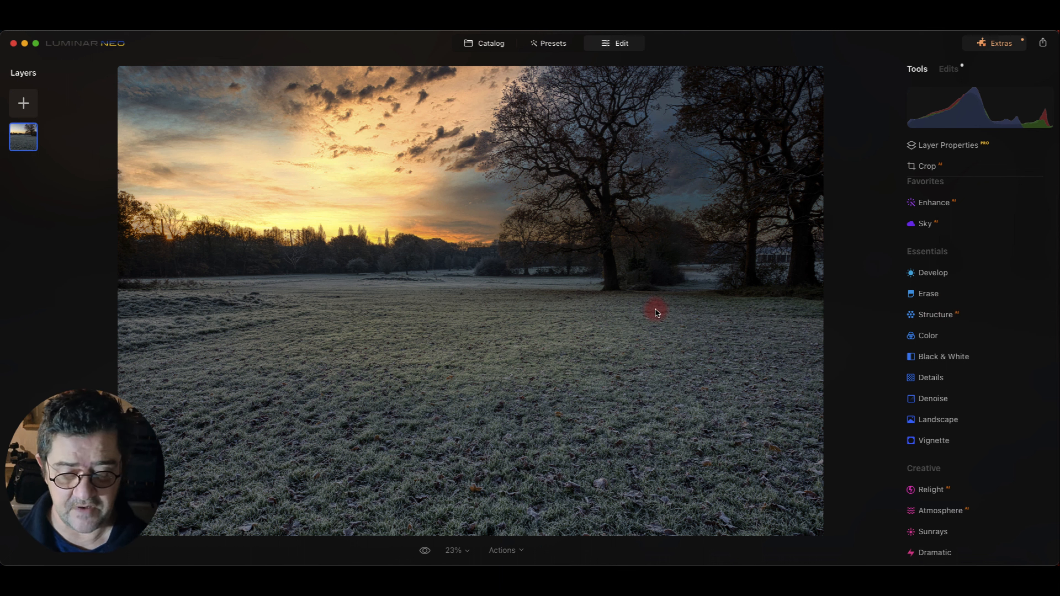
- Compare the edited photo with the original before-version twice
key(backslash)
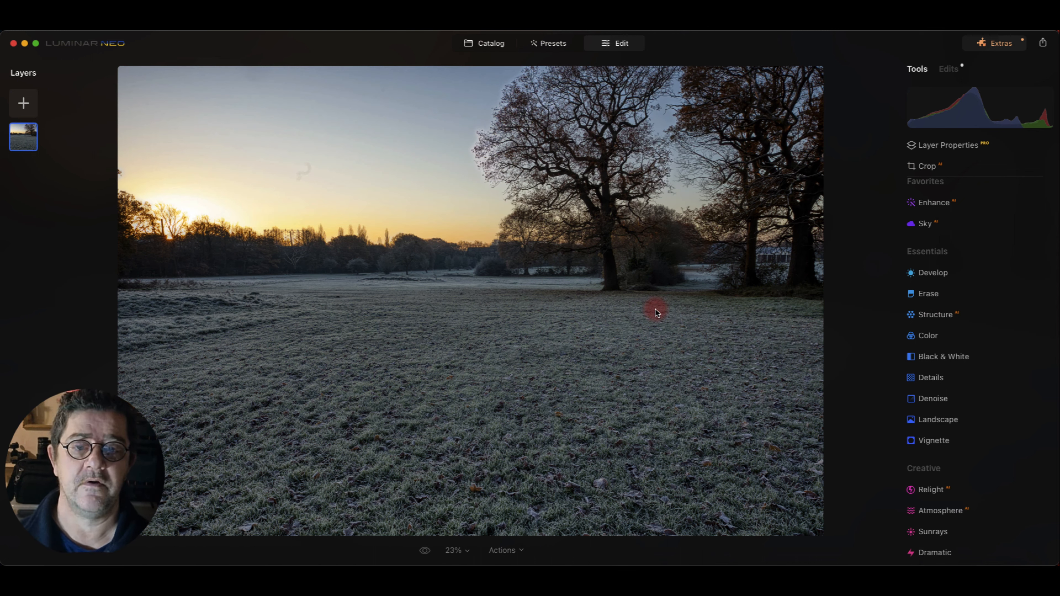
key(backslash)
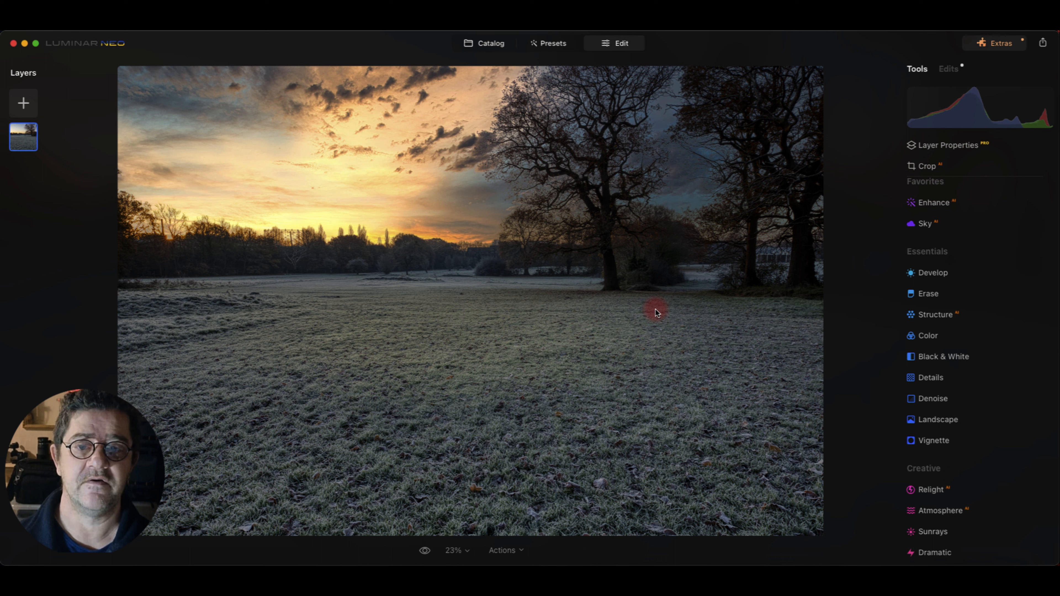
key(backslash)
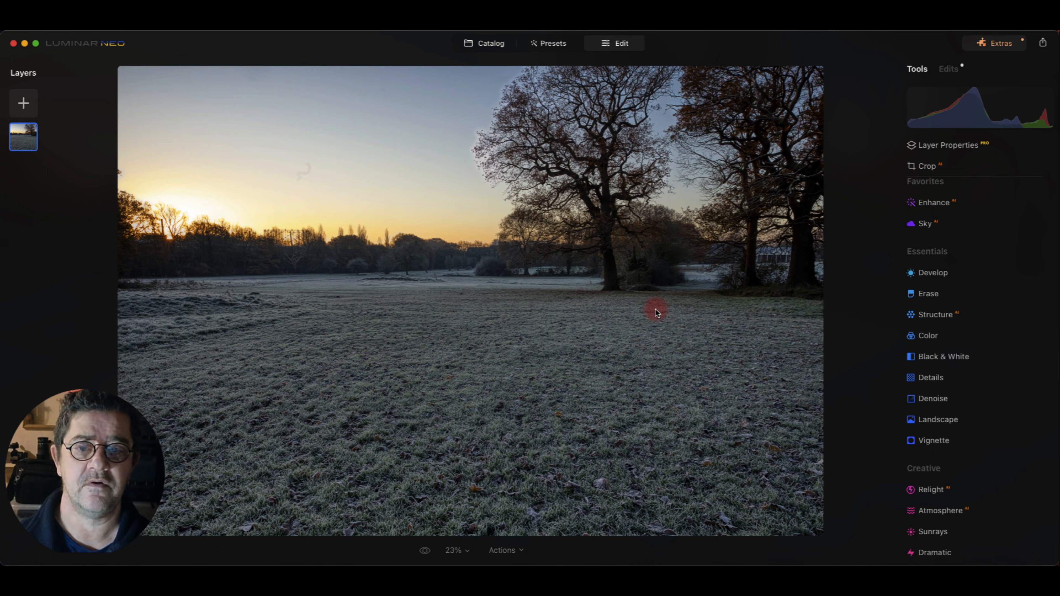
key(backslash)
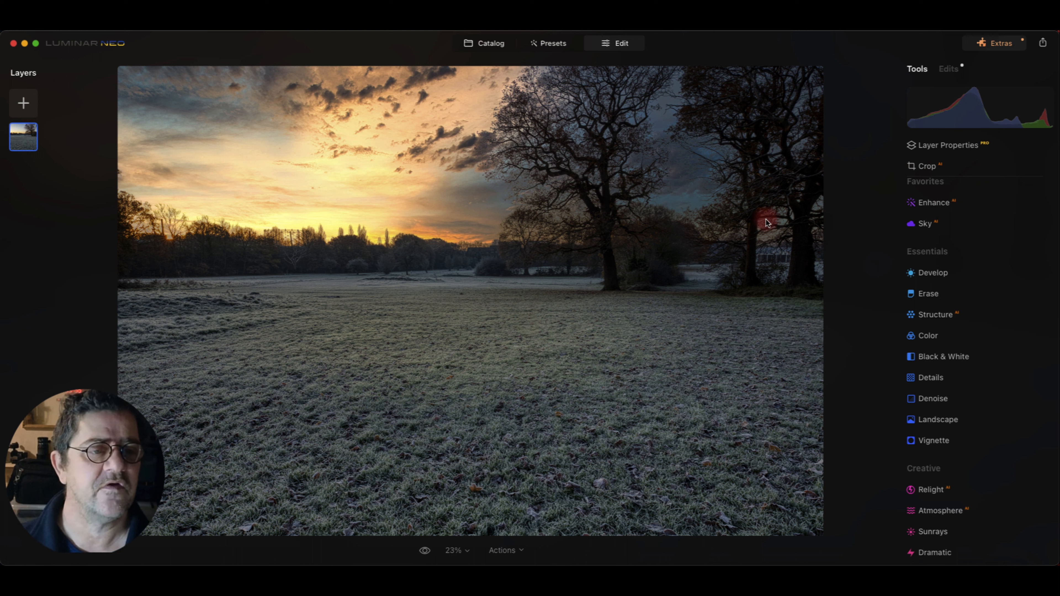
- Add Sunrays to the photo with an Amount of 100
scroll(937, 357, down, 5)
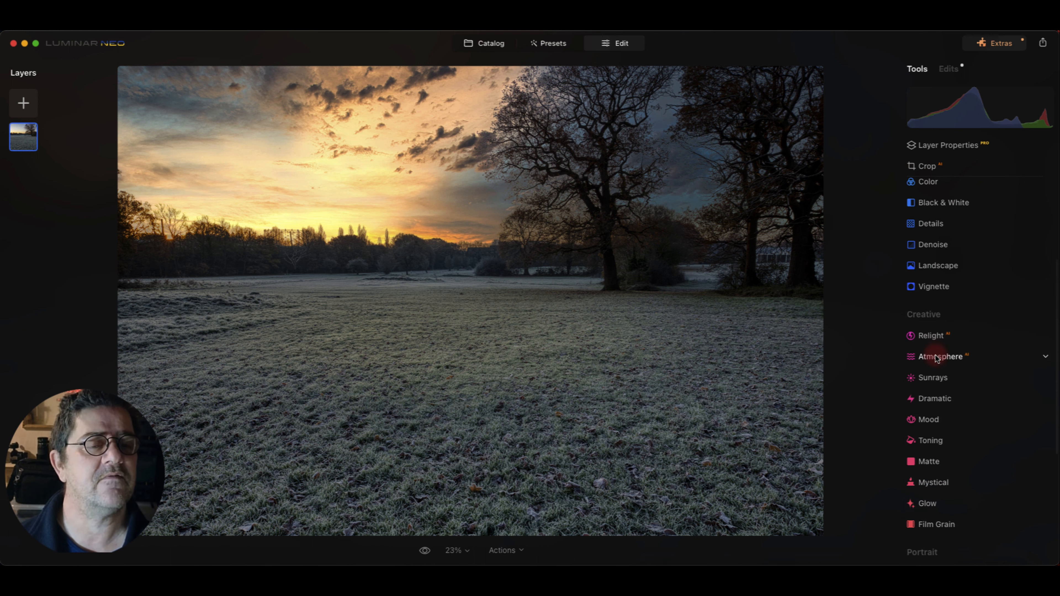
click(933, 378)
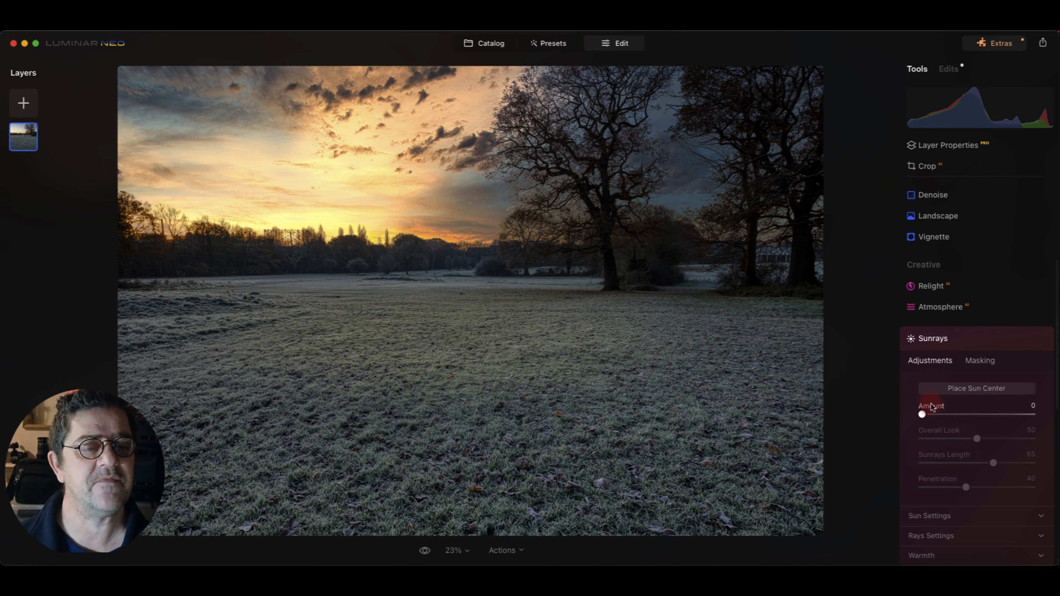
drag(923, 413, 1039, 413)
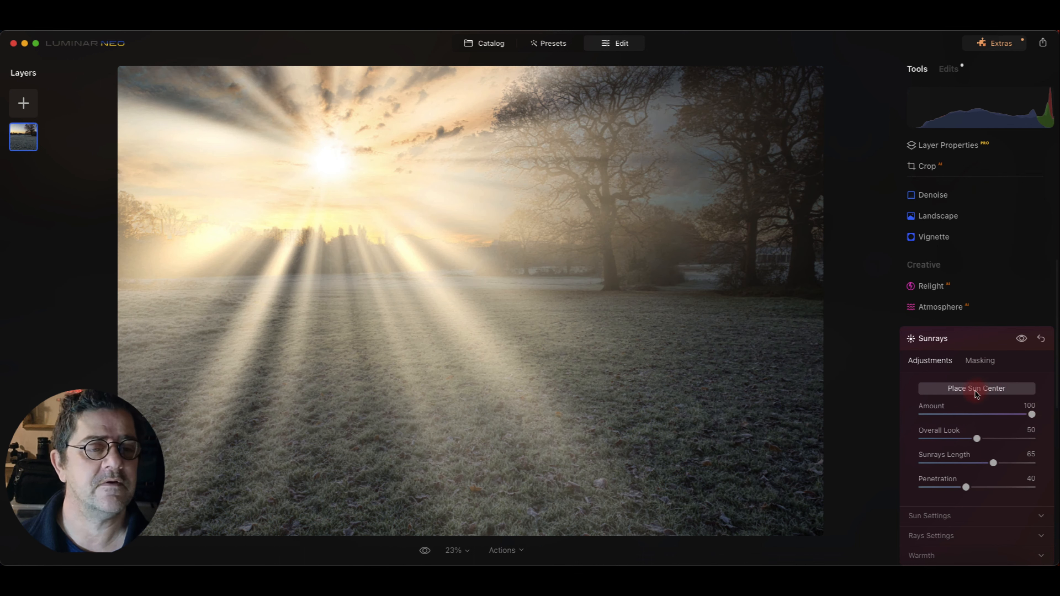
- Place the sun center just below the distant treeline and set the Sun Radius to 43
click(976, 389)
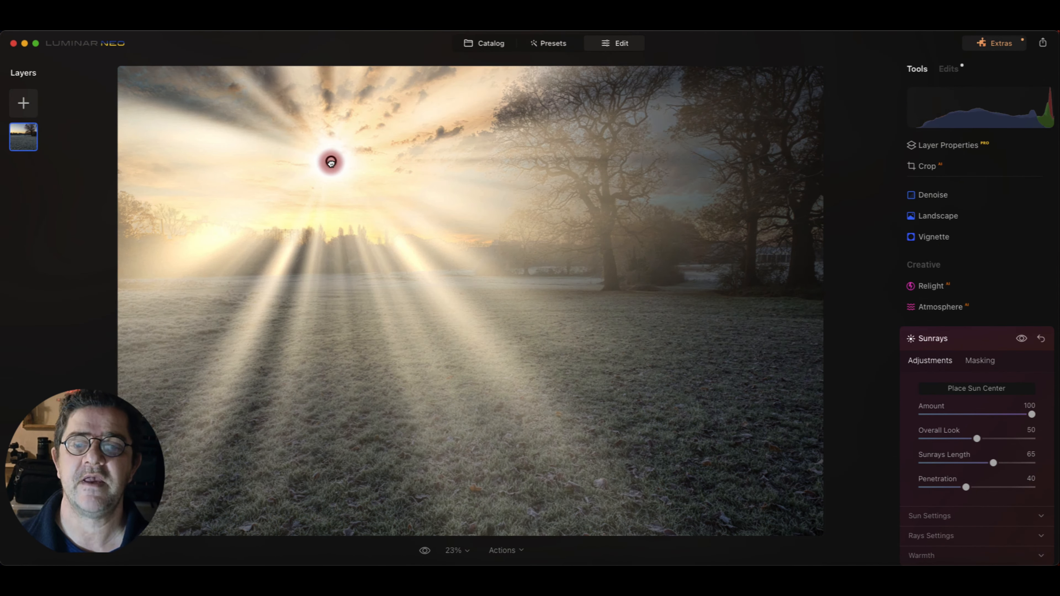
mouse_move(331, 162)
mouse_down()
mouse_move(343, 232)
mouse_move(284, 230)
mouse_move(319, 230)
mouse_move(335, 248)
mouse_move(278, 232)
mouse_move(258, 241)
mouse_move(315, 265)
mouse_move(322, 249)
mouse_move(321, 268)
mouse_up()
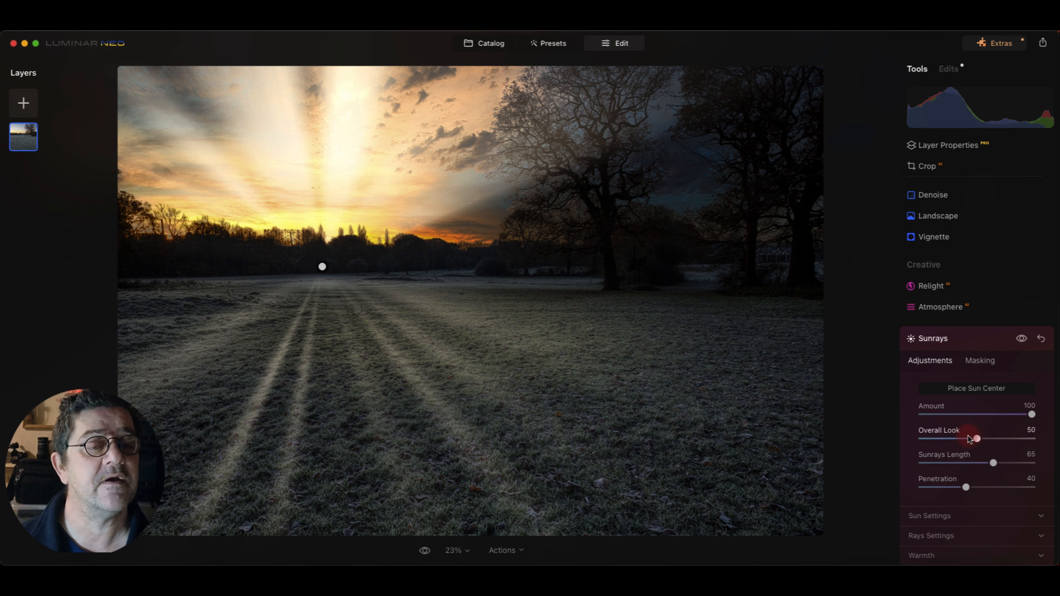
scroll(965, 449, down, 5)
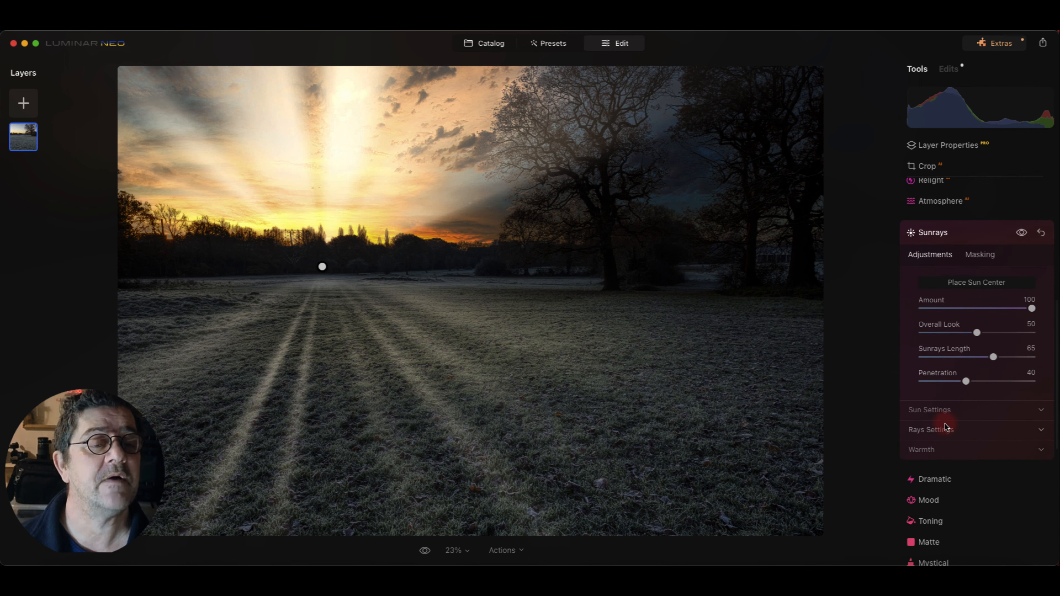
click(945, 413)
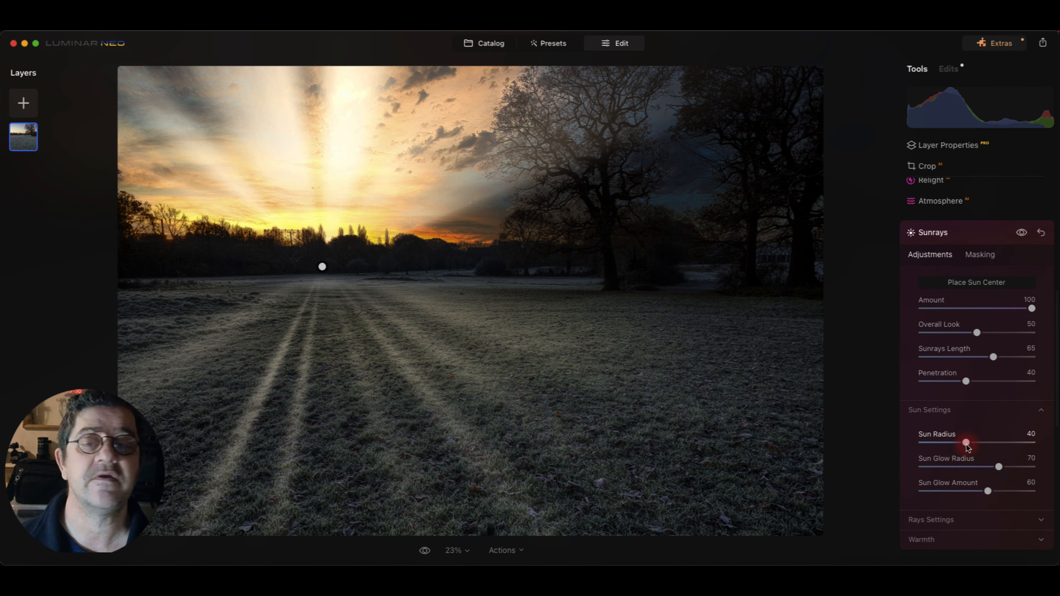
mouse_move(966, 445)
mouse_down()
mouse_move(979, 443)
mouse_move(969, 442)
mouse_up()
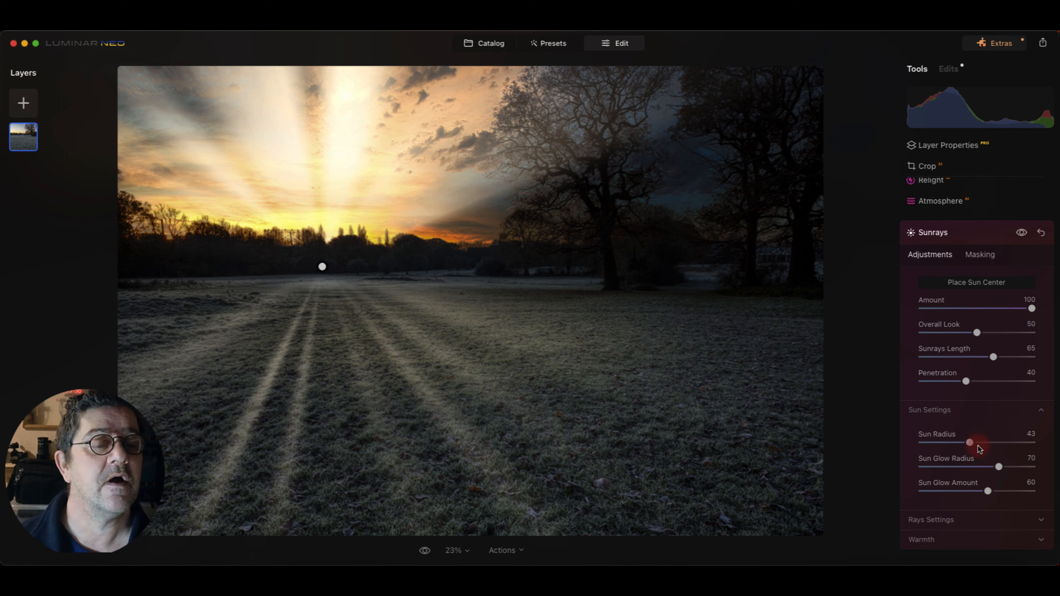
- Warm the sunrays effect with Sun Warmth 43 and Sunrays Warmth 54
scroll(966, 421, down, 5)
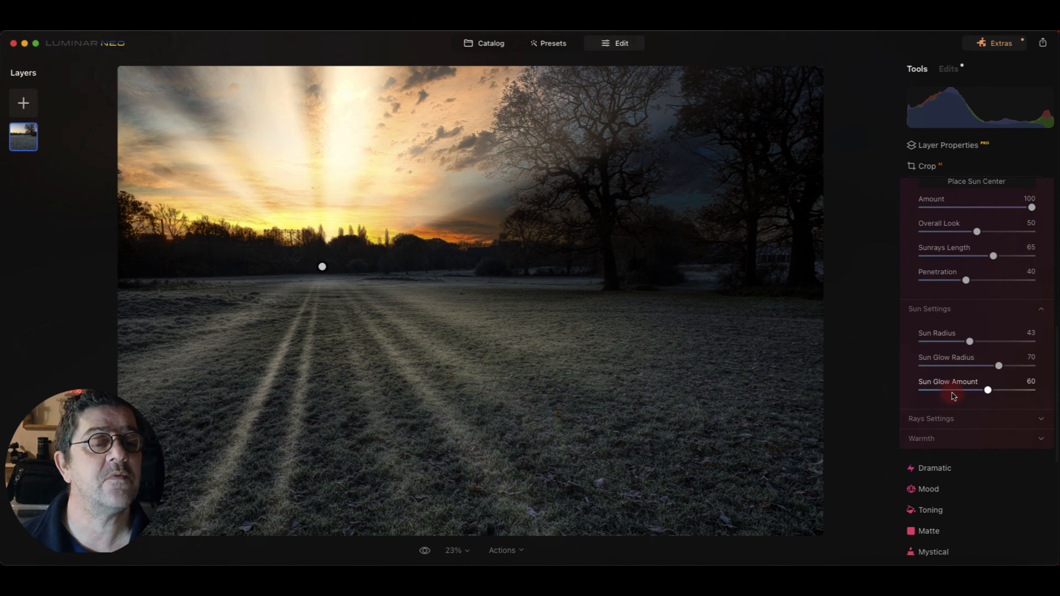
click(946, 439)
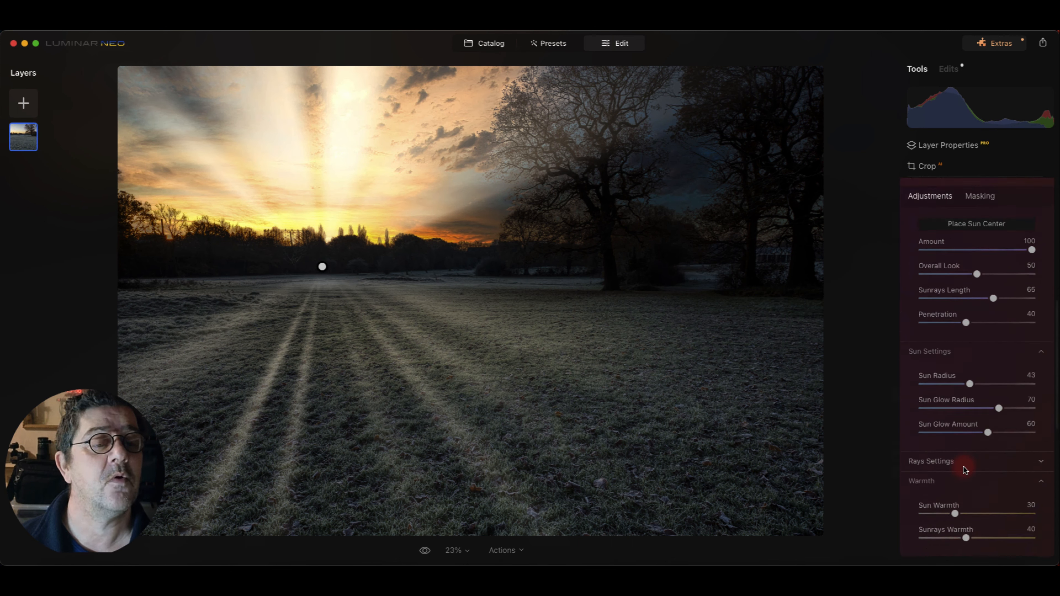
mouse_move(955, 523)
mouse_down()
mouse_move(990, 523)
mouse_move(969, 522)
mouse_up()
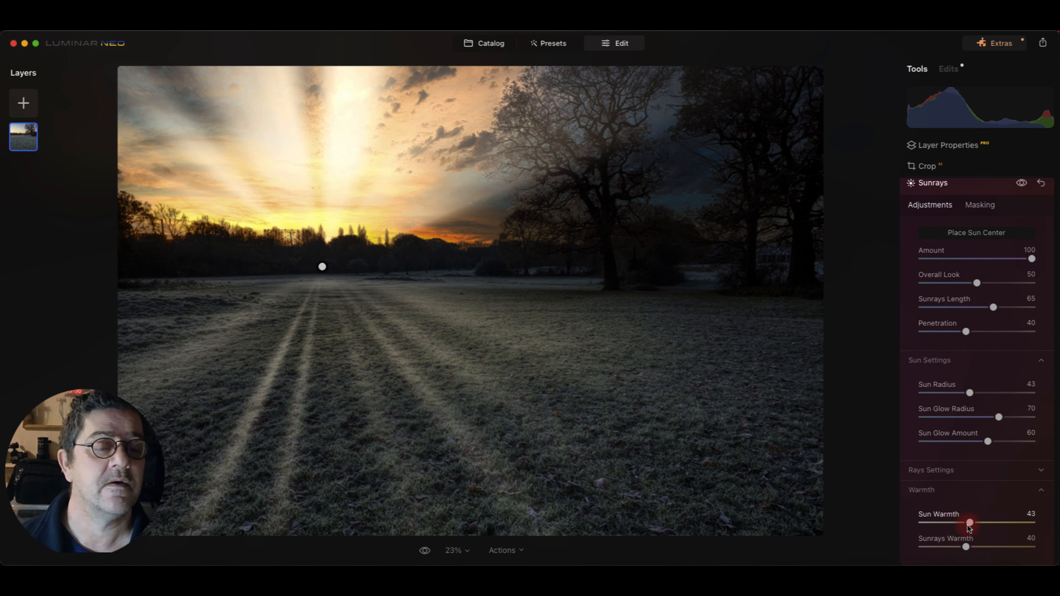
click(966, 545)
drag(975, 548, 988, 548)
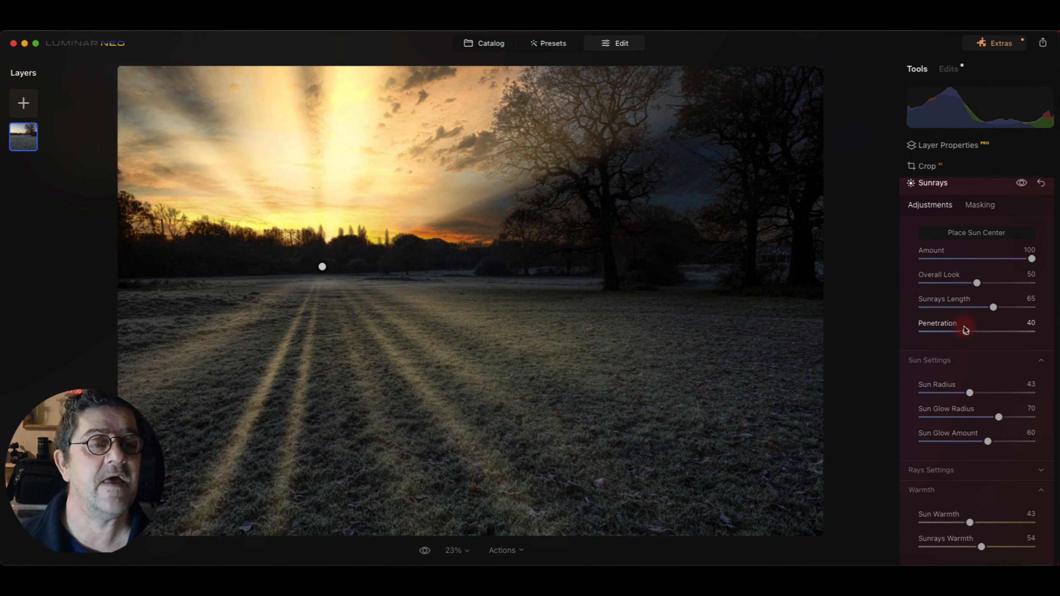
- Set up a masking brush for the Sunrays in Erase mode with Size 292 and Strength 45
click(978, 210)
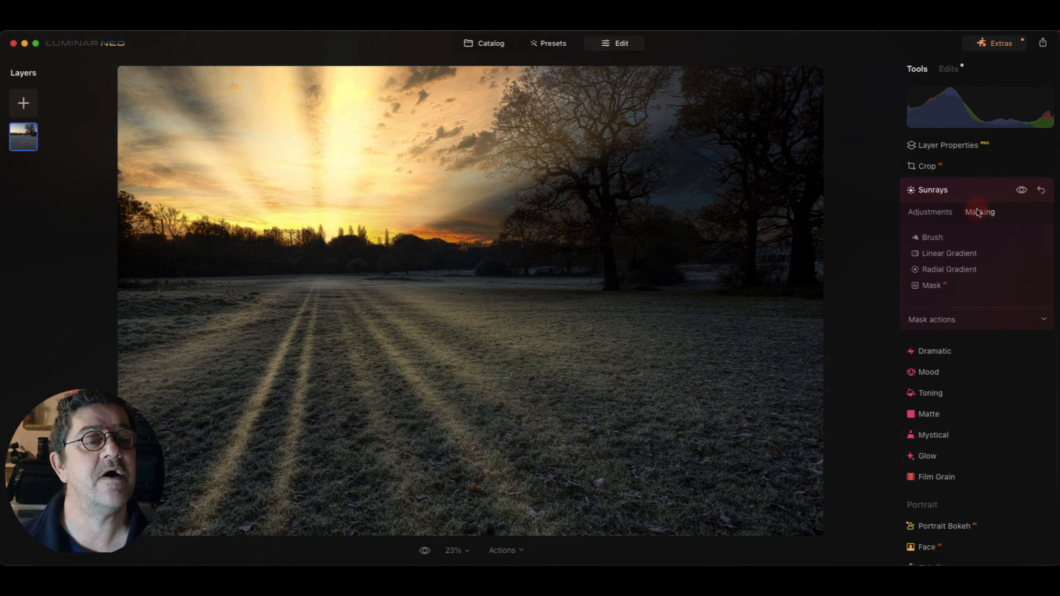
click(932, 238)
drag(1034, 320, 970, 320)
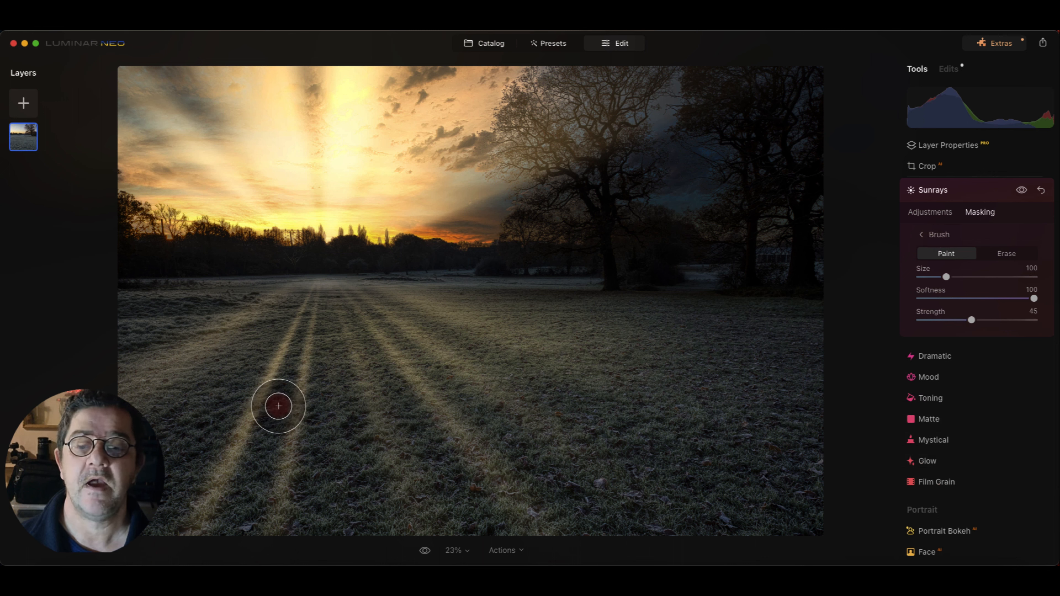
click(1007, 255)
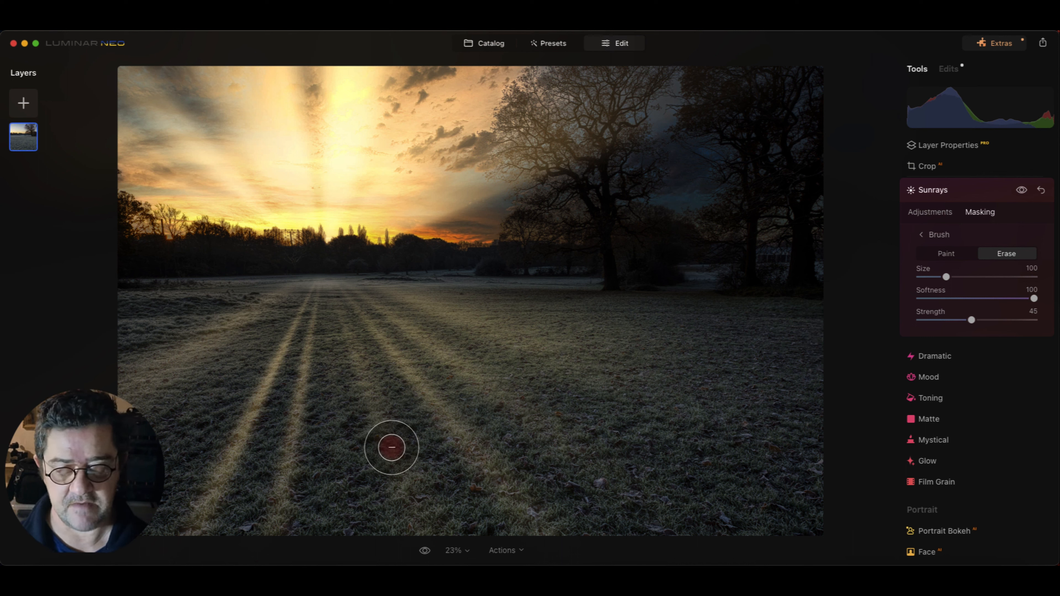
key(bracketright)
key(bracketright)
key(bracketright)
key(bracketright)
key(bracketright)
key(bracketright)
key(bracketright)
key(bracketright)
key(bracketright)
key(bracketright)
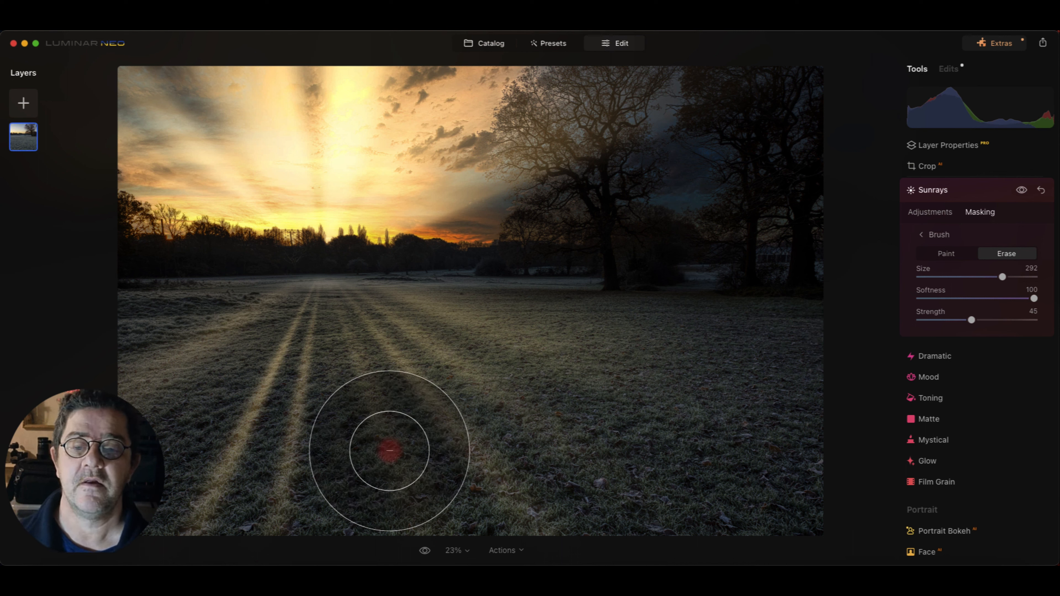
- Erase the sunrays from the whole frosty field with broad brush strokes, and collapse the Sunrays tool
mouse_move(475, 431)
mouse_down()
mouse_move(293, 468)
mouse_move(397, 465)
mouse_move(282, 455)
mouse_move(481, 412)
mouse_move(259, 413)
mouse_move(228, 435)
mouse_move(314, 317)
mouse_move(342, 309)
mouse_move(278, 328)
mouse_move(194, 325)
mouse_move(393, 358)
mouse_move(419, 346)
mouse_move(388, 344)
mouse_move(580, 350)
mouse_move(449, 348)
mouse_move(392, 393)
mouse_up()
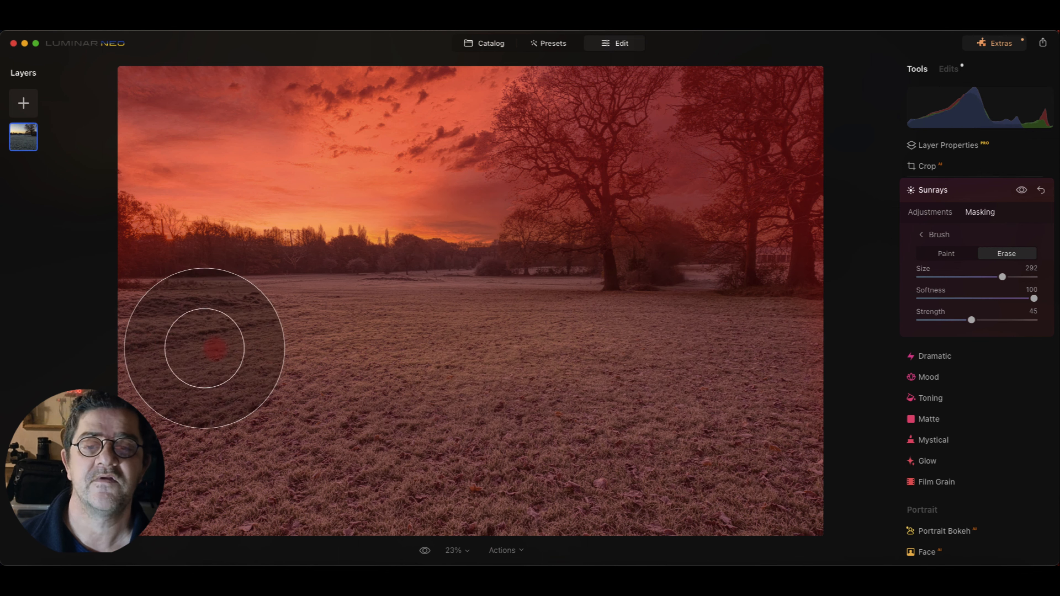
mouse_move(480, 421)
mouse_down()
mouse_move(395, 355)
mouse_move(268, 327)
mouse_move(282, 352)
mouse_move(409, 395)
mouse_move(253, 449)
mouse_move(184, 433)
mouse_move(253, 346)
mouse_move(383, 332)
mouse_move(651, 496)
mouse_move(310, 387)
mouse_move(654, 374)
mouse_move(499, 343)
mouse_move(816, 360)
mouse_move(95, 371)
mouse_move(284, 431)
mouse_move(374, 478)
mouse_move(201, 422)
mouse_move(426, 338)
mouse_move(221, 424)
mouse_move(411, 480)
mouse_move(559, 399)
mouse_move(344, 341)
mouse_move(281, 355)
mouse_up()
mouse_move(437, 343)
mouse_down()
mouse_move(416, 341)
mouse_move(386, 421)
mouse_move(220, 464)
mouse_move(246, 496)
mouse_move(426, 530)
mouse_up()
mouse_move(533, 504)
mouse_down()
mouse_move(556, 476)
mouse_move(515, 412)
mouse_move(516, 362)
mouse_move(830, 368)
mouse_move(536, 357)
mouse_move(650, 398)
mouse_move(632, 479)
mouse_move(594, 498)
mouse_move(241, 384)
mouse_move(300, 342)
mouse_move(191, 361)
mouse_move(171, 474)
mouse_move(197, 386)
mouse_move(166, 362)
mouse_move(197, 447)
mouse_move(164, 321)
mouse_move(622, 309)
mouse_move(811, 337)
mouse_up()
mouse_move(385, 386)
mouse_down()
mouse_move(764, 440)
mouse_move(621, 481)
mouse_up()
mouse_move(711, 476)
mouse_down()
mouse_move(13, 482)
mouse_move(415, 505)
mouse_move(400, 346)
mouse_move(906, 488)
mouse_up()
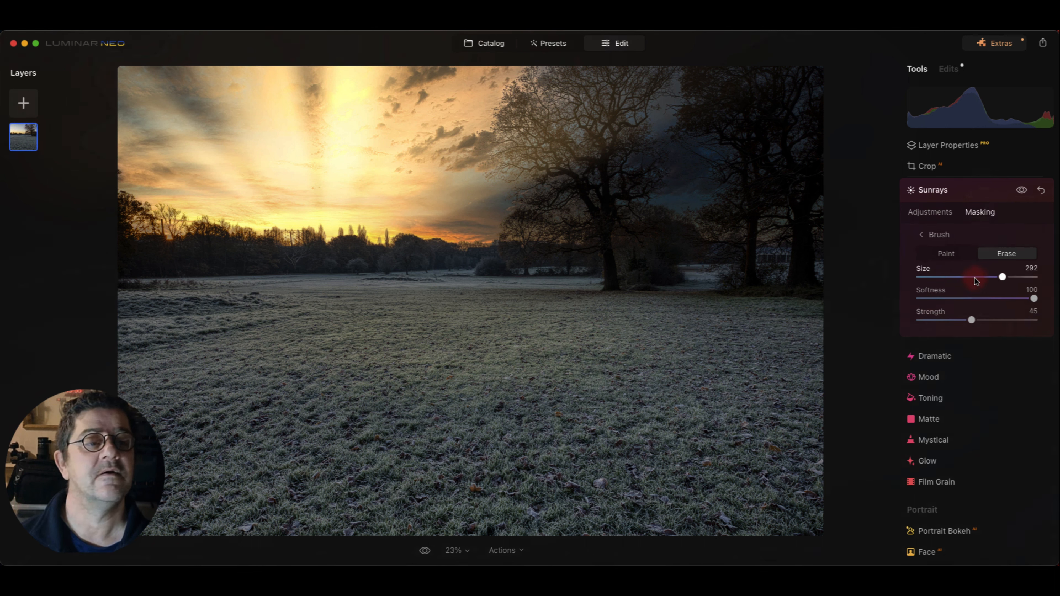
click(955, 194)
- Reopen the Sunrays tool to view its controls, and collapse it again
scroll(955, 195, up, 3)
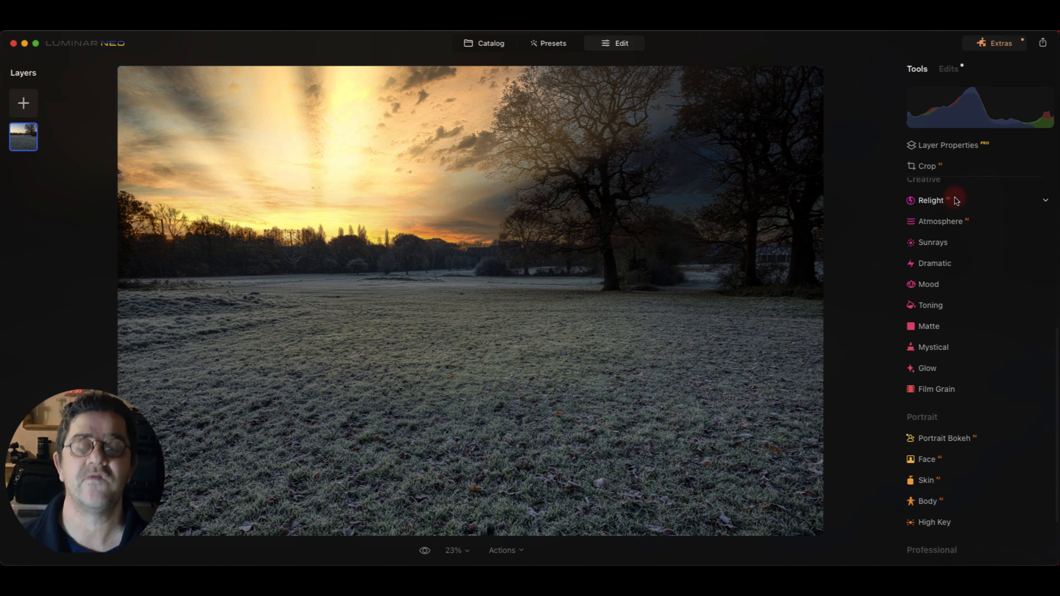
click(937, 241)
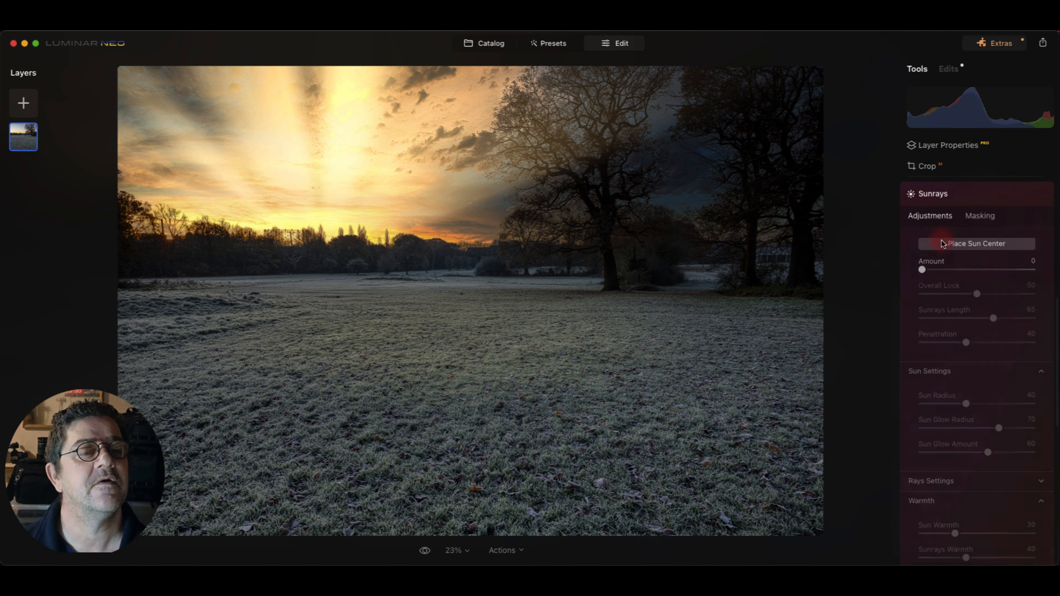
click(958, 192)
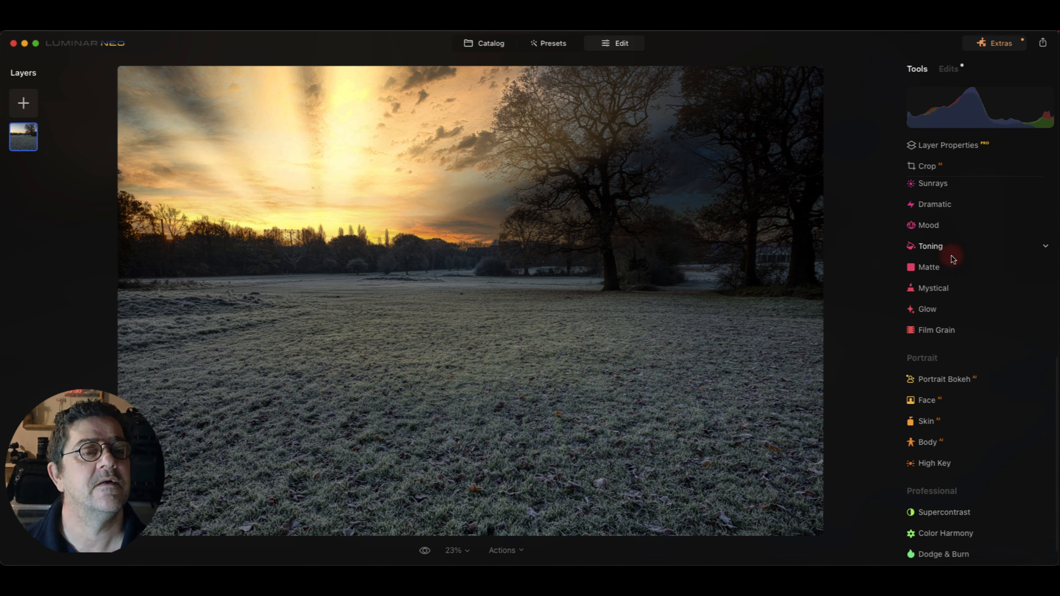
scroll(953, 248, up, 5)
scroll(951, 249, up, 2)
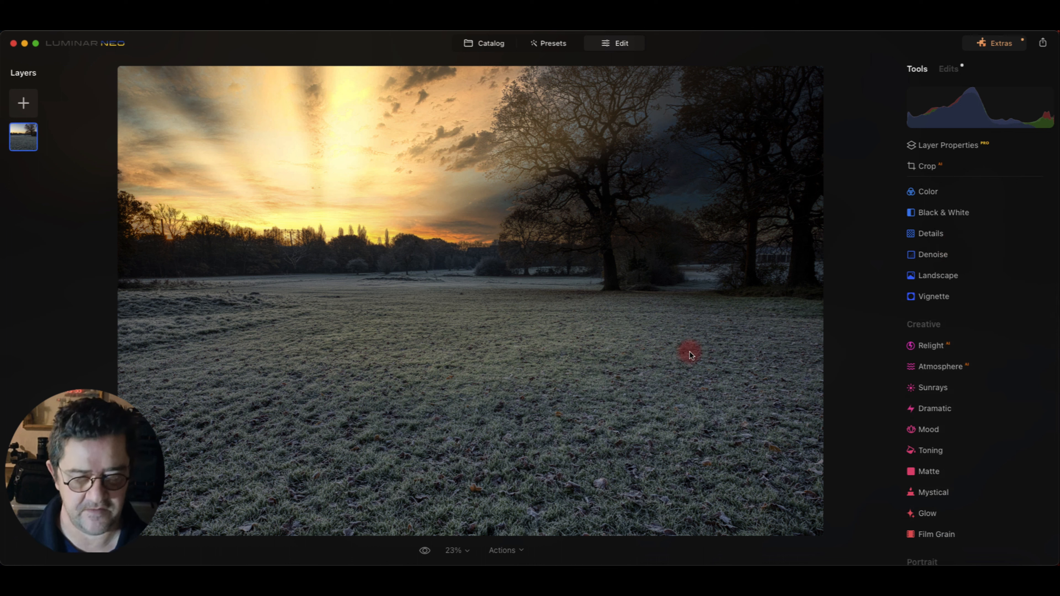
- Compare the finished sunset edit with the original photo twice
key(backslash)
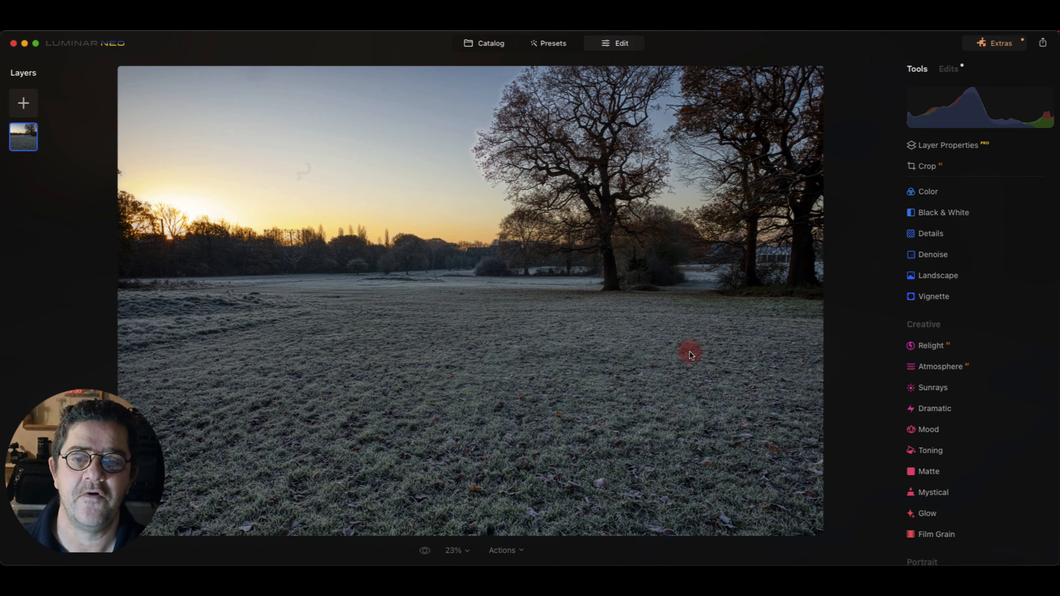
key(backslash)
key(backslash)
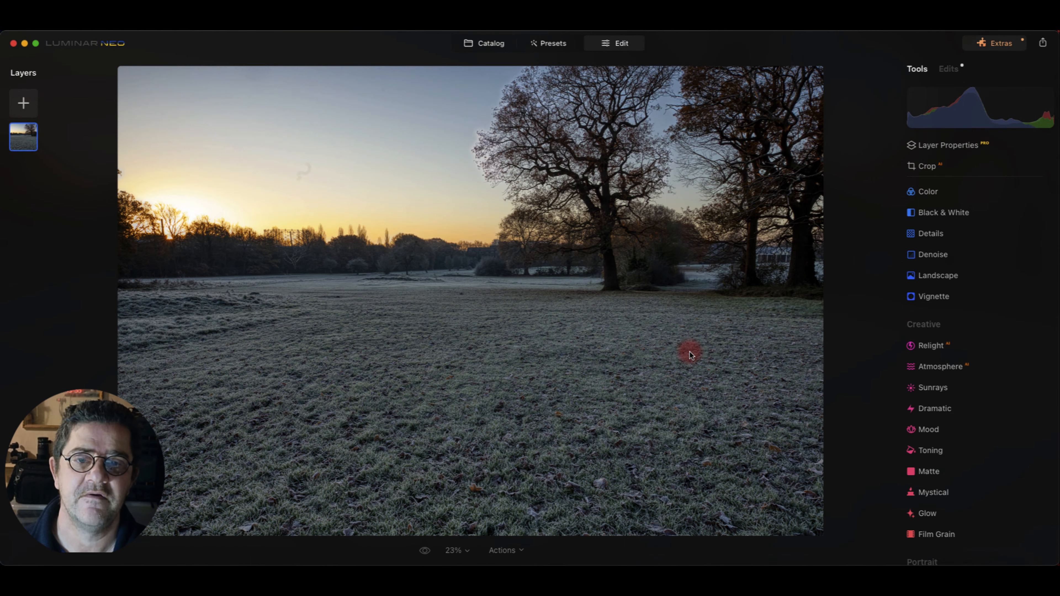
key(backslash)
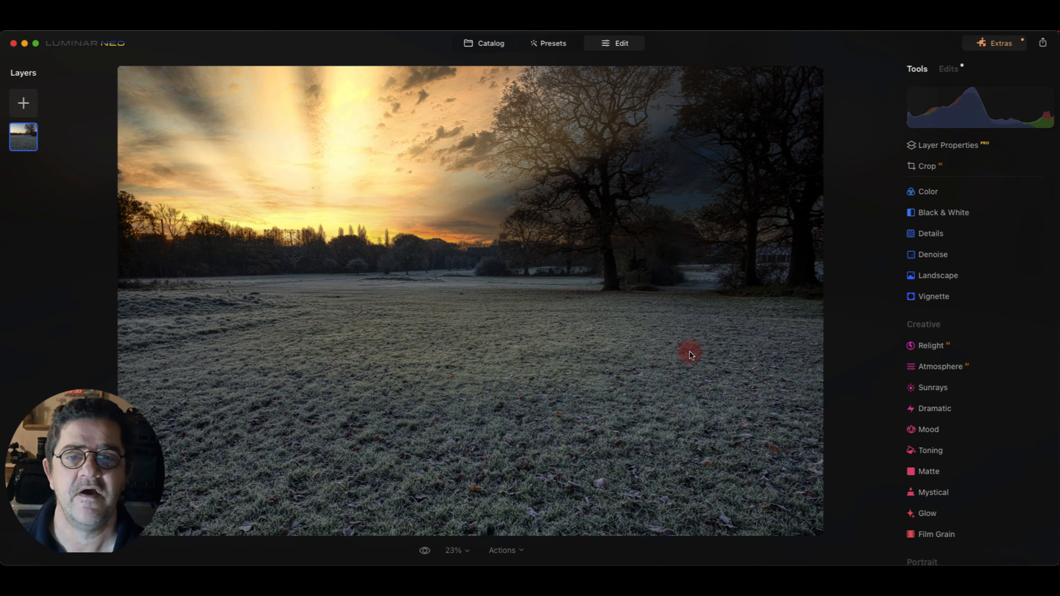